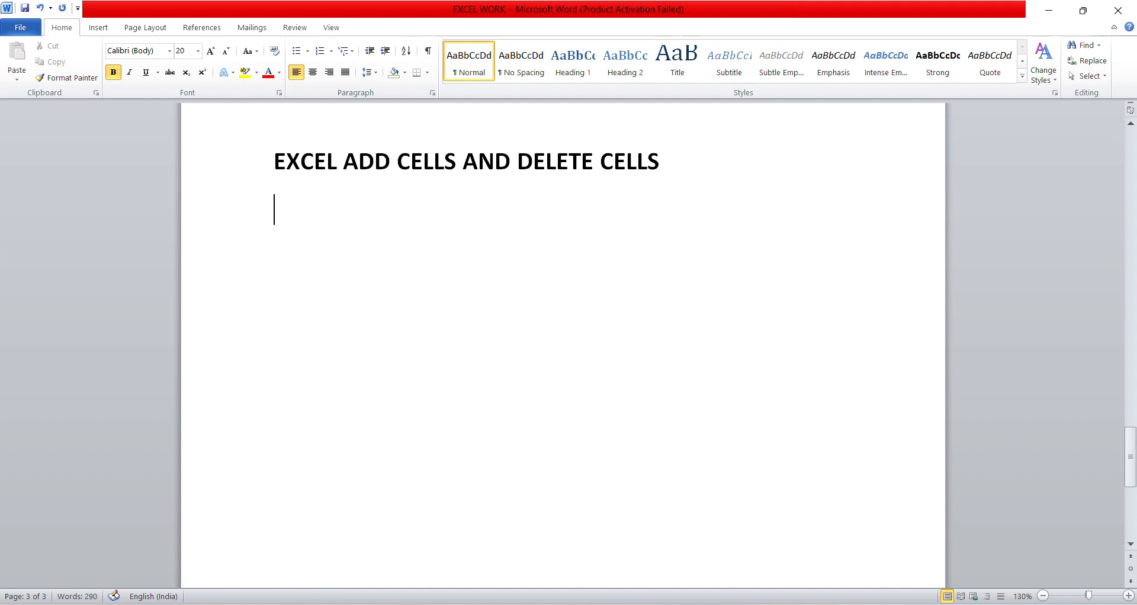
Add the lines "ADDDING COLOUMNS" and "ADDING ROWS" below the document heading
type("ADDDING COO")
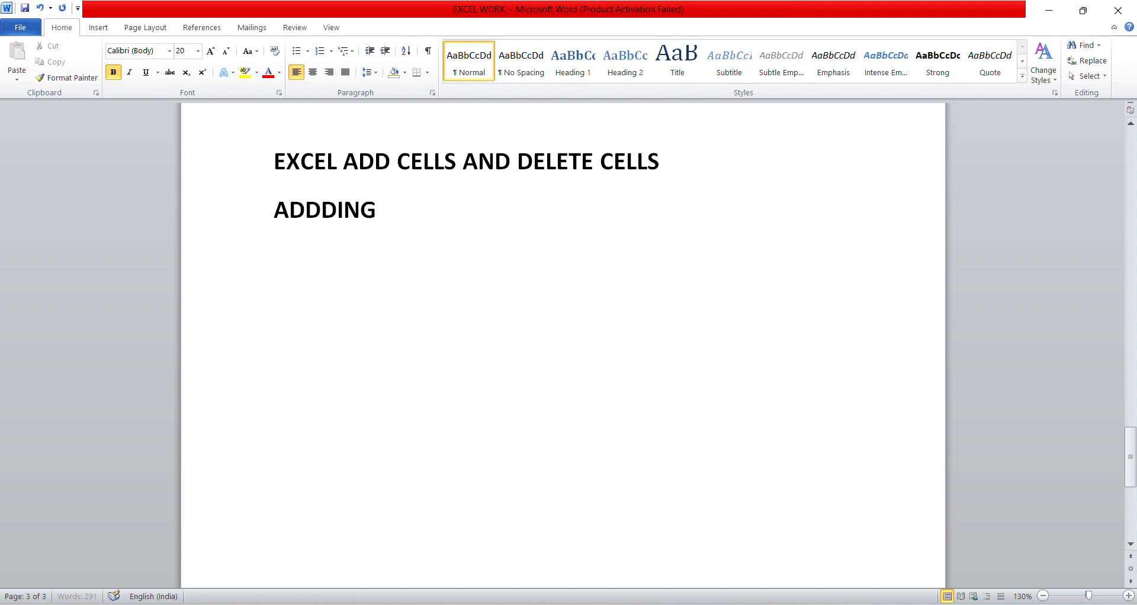
key("BackSpace")
type("LOUMNS")
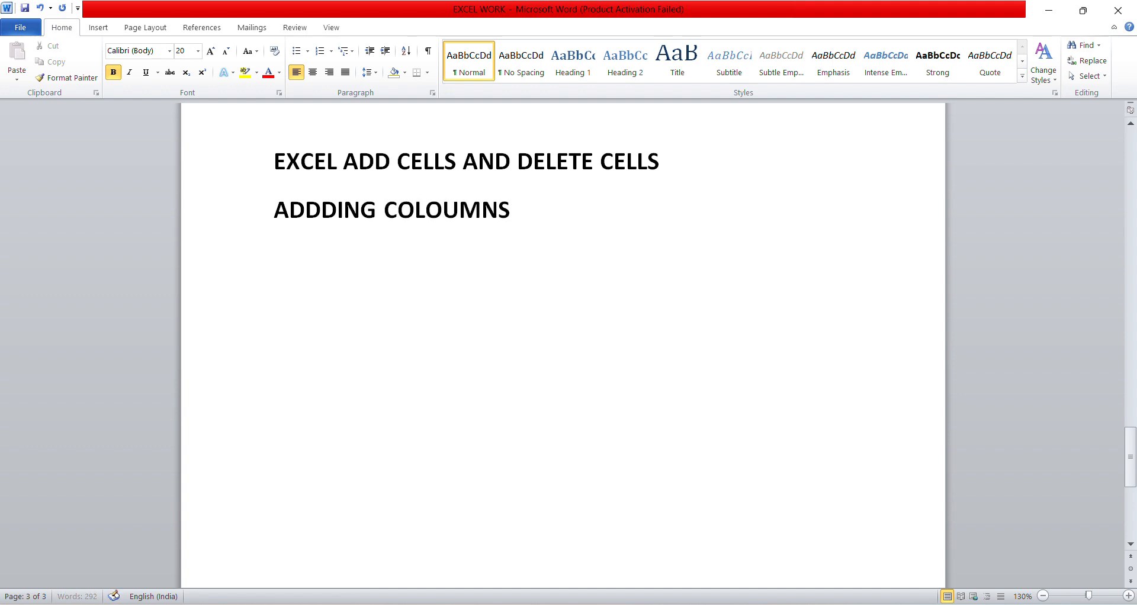
key("Return")
type("ADDIN")
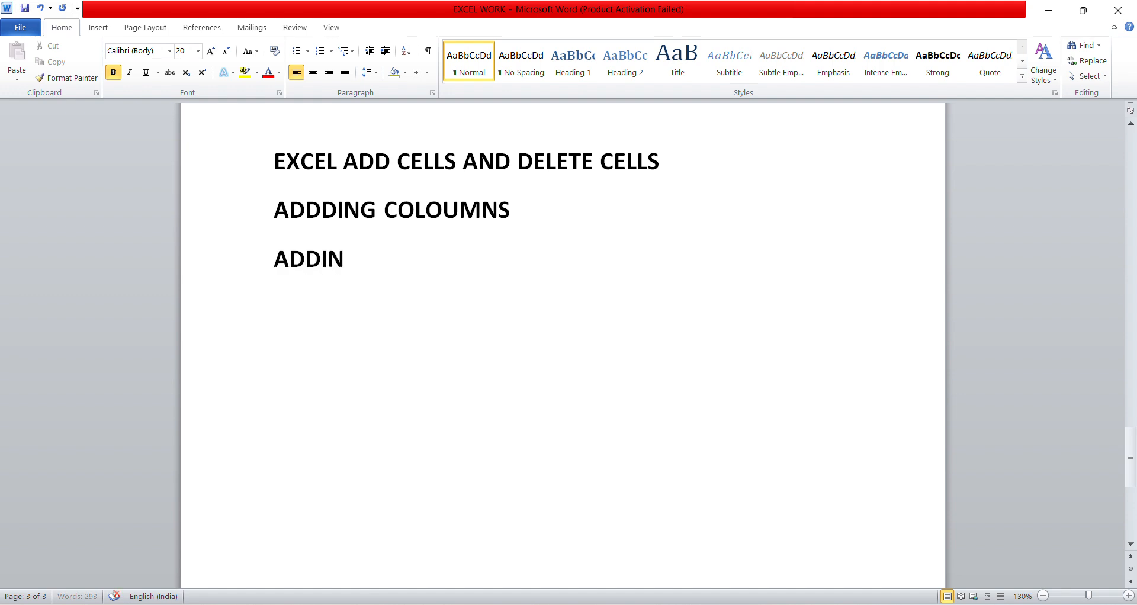
type("G RIW")
key("BackSpace")
key("BackSpace")
type("I")
key("BackSpace")
type("OWS")
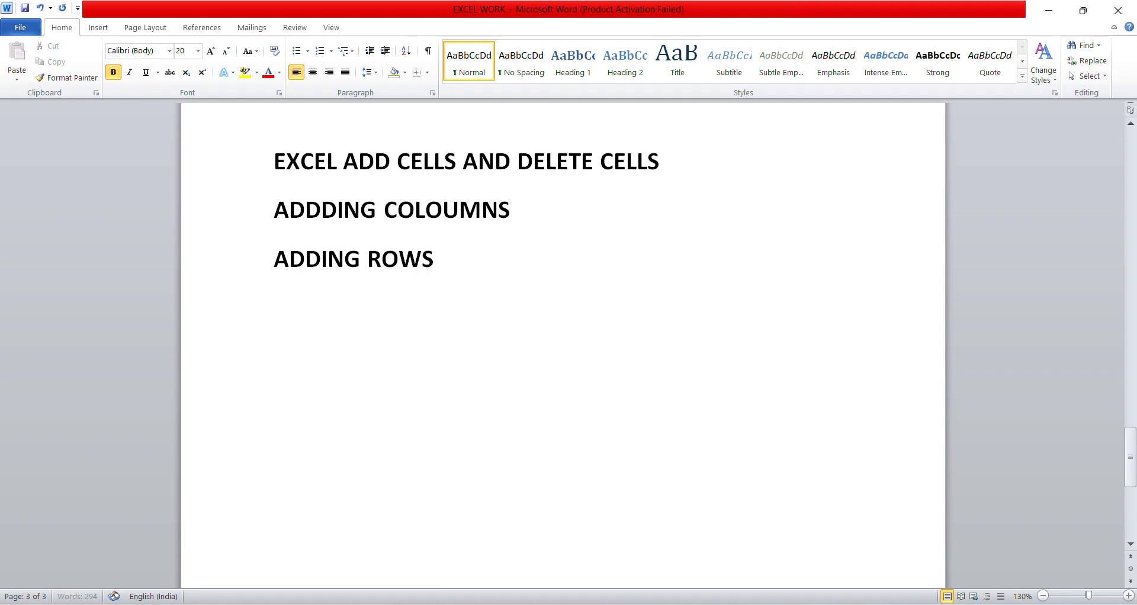
Add the line "DELETING COLUMNS AND ROWS" below the "ADDING ROWS" line
key("Return")
type("DELETING COL")
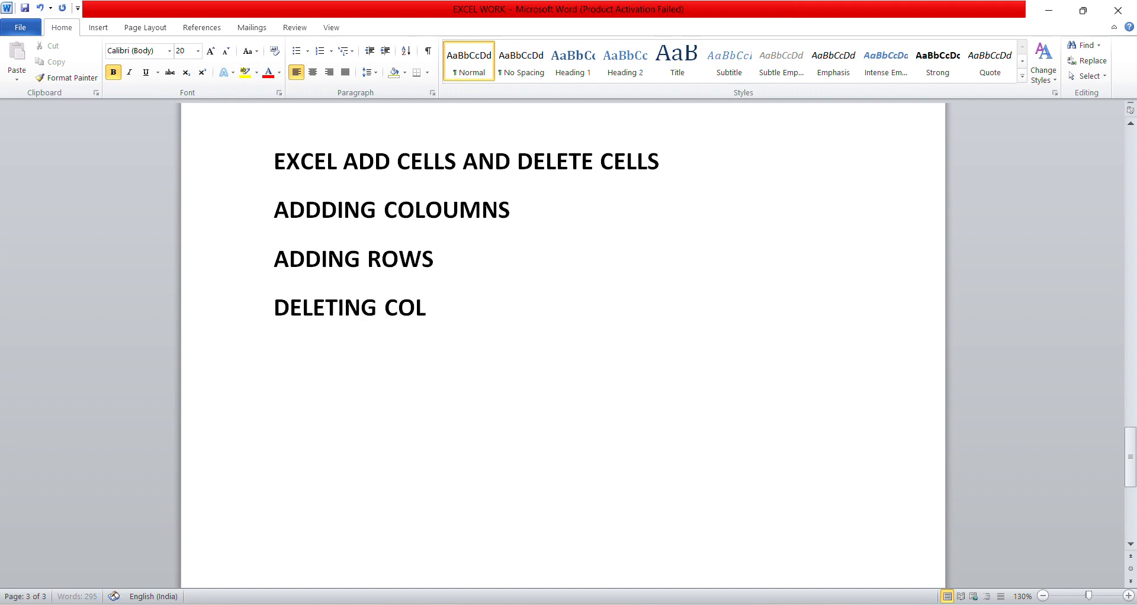
type("UMNS AND ROWSS")
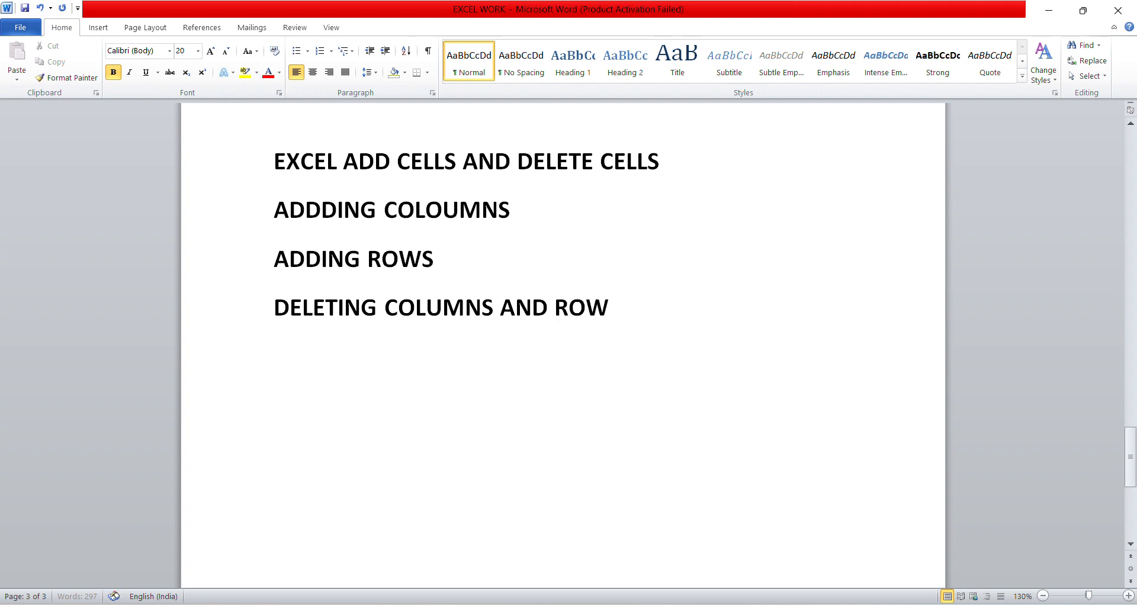
key("Return")
key("BackSpace")
key("BackSpace")
Add "MERGING THE CELLS" as the last topic line, without a closing full stop, and start a new line
key("Return")
type("MERG")
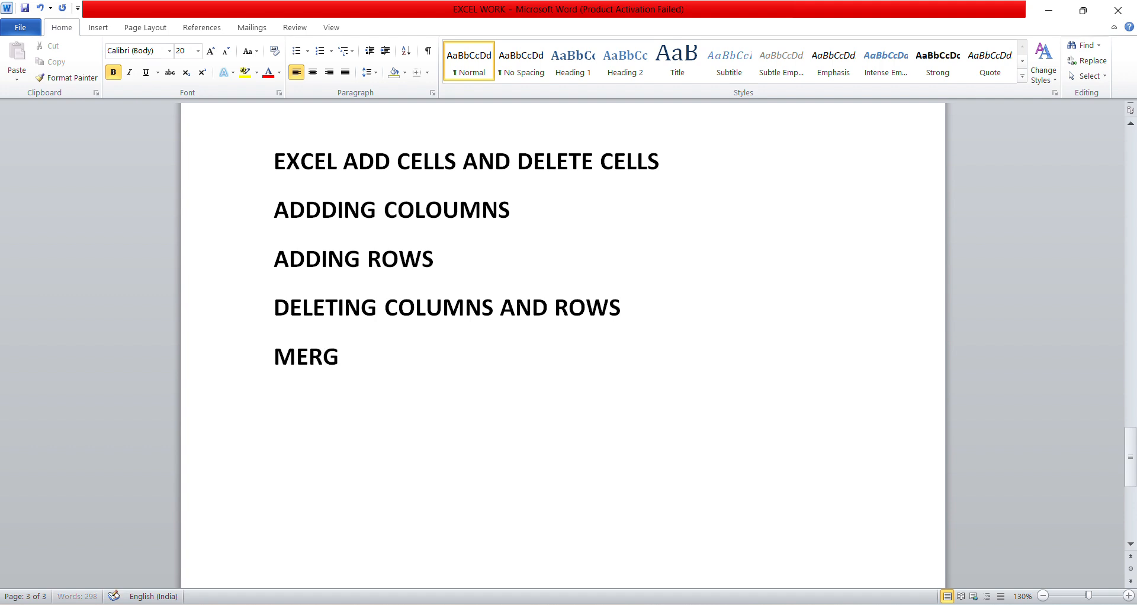
type("ING THE CEL")
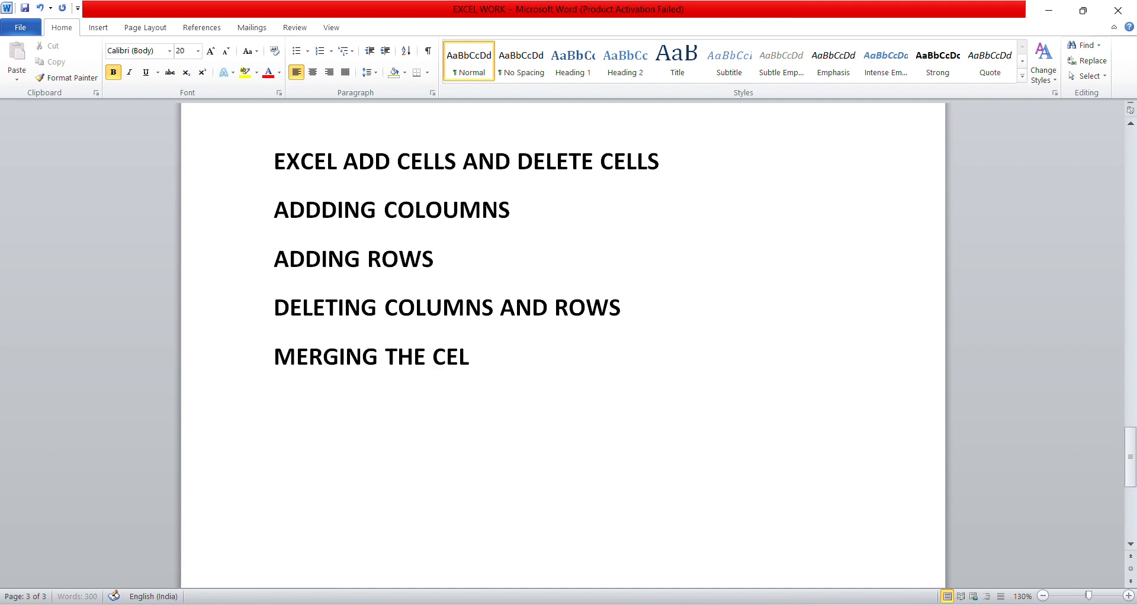
type("LS .")
key("Return")
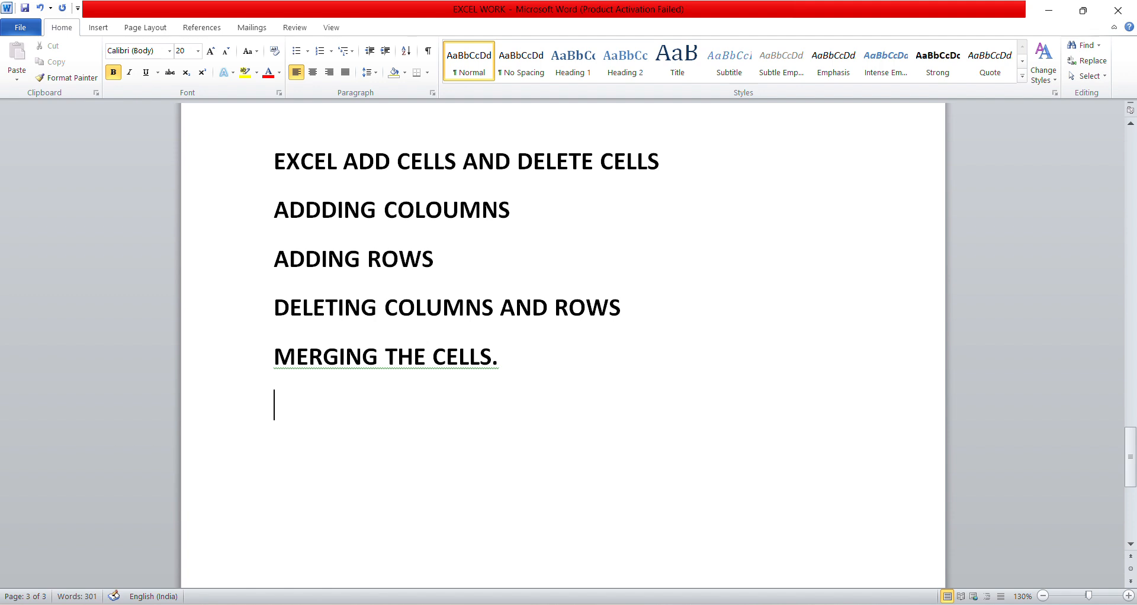
key("BackSpace")
key("BackSpace")
key("Return")
Switch to the desktop and open the WORK workbook in Excel
key("super+d")
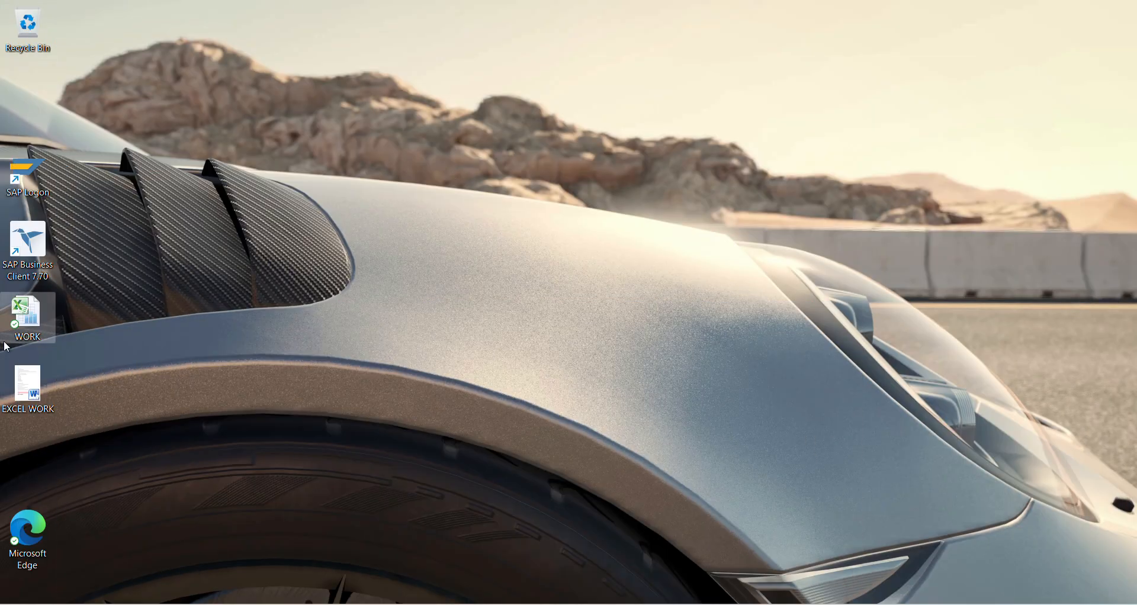
double_click(14, 301)
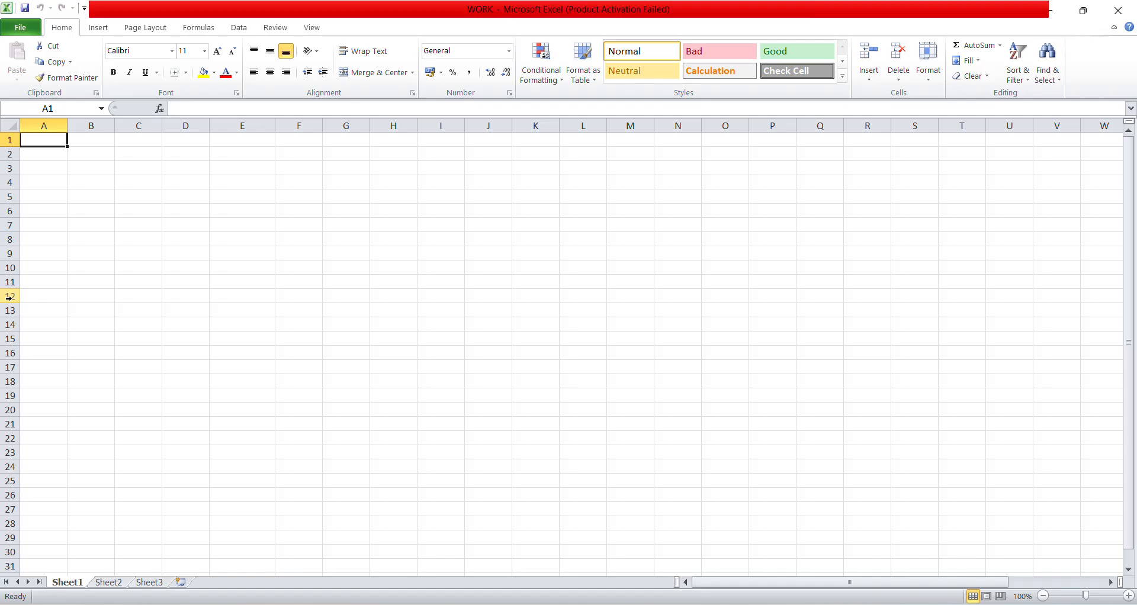
left_click(721, 447)
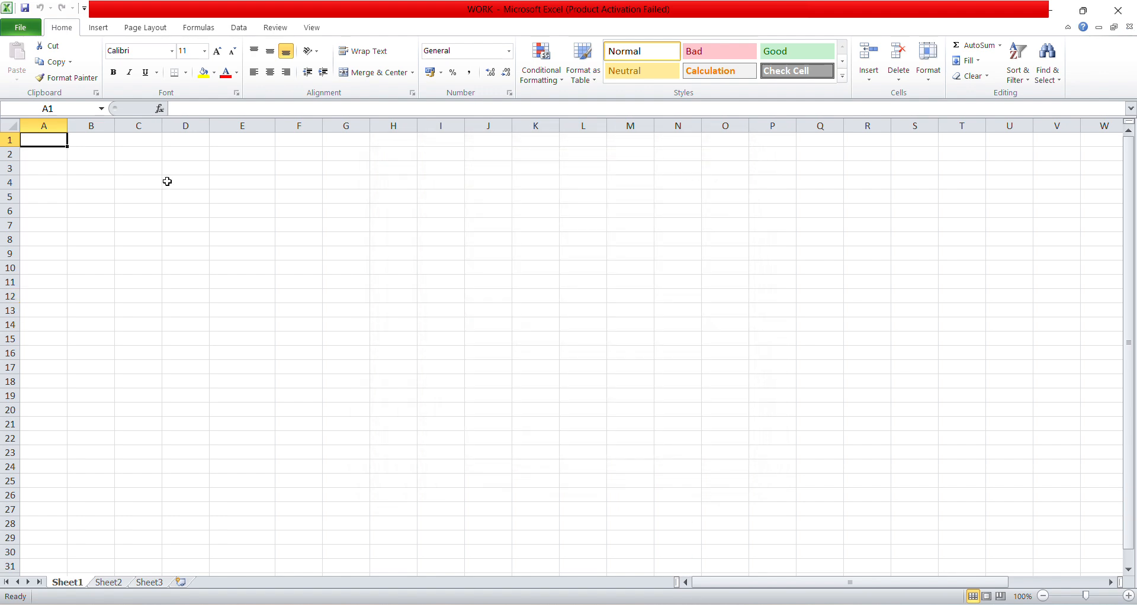
Enter the headings AB, BC, CD and DE in cells A2 to D2
left_click(42, 167)
left_click(51, 153)
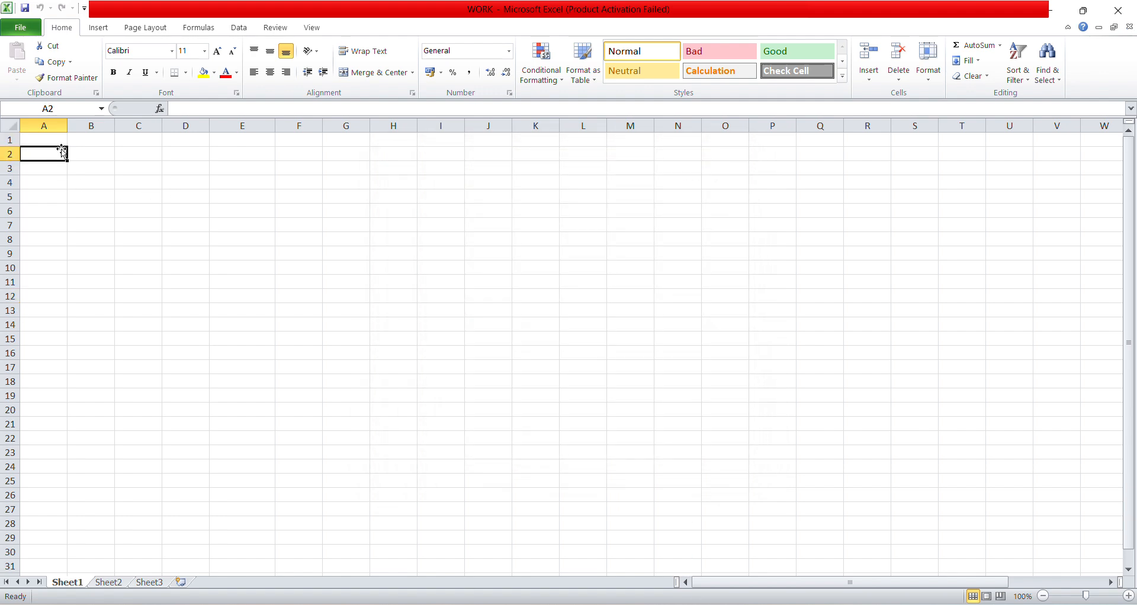
type("AB")
key("Tab")
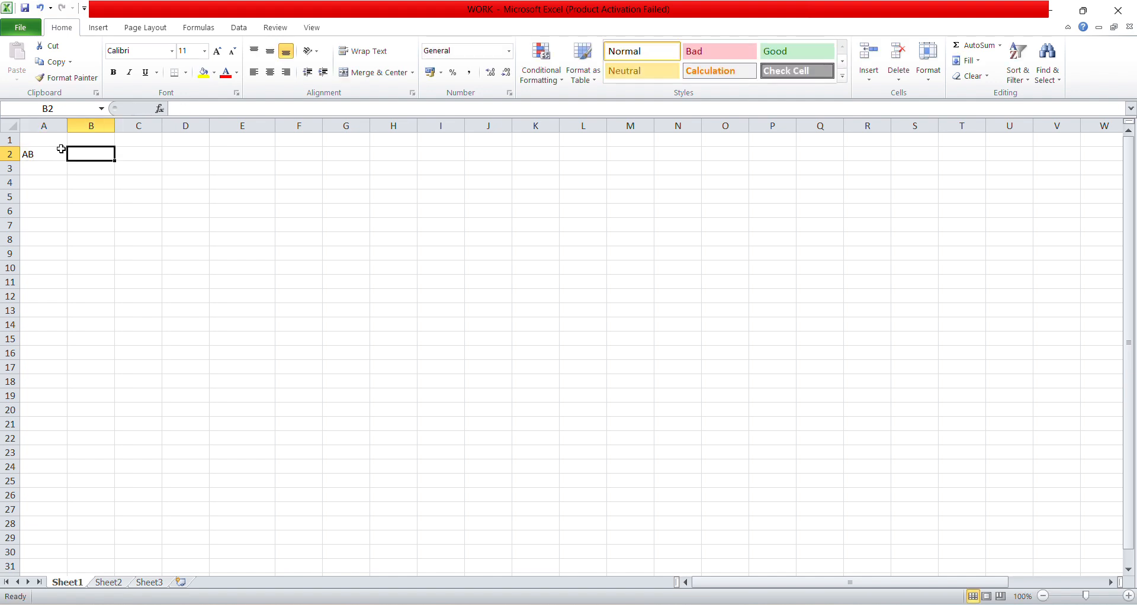
type("BC")
key("Tab")
type("CD")
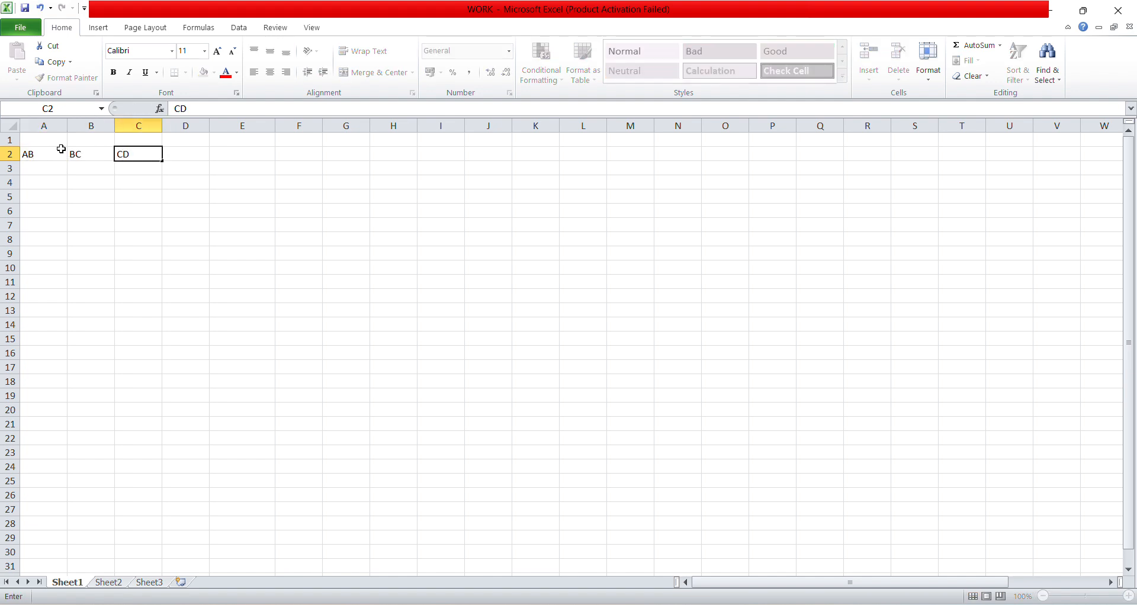
key("Tab")
type("DE")
key("Return")
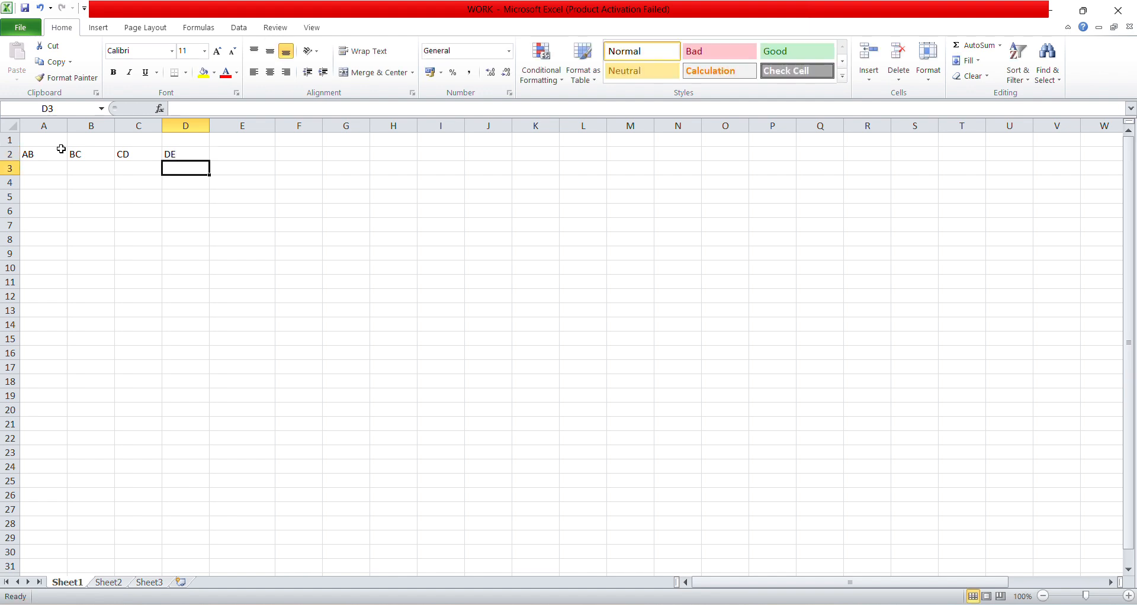
Fill the row under the headings, A3 to D3, with 10, 20, 30 and 40
key("Left")
key("Left")
key("Left")
type("10")
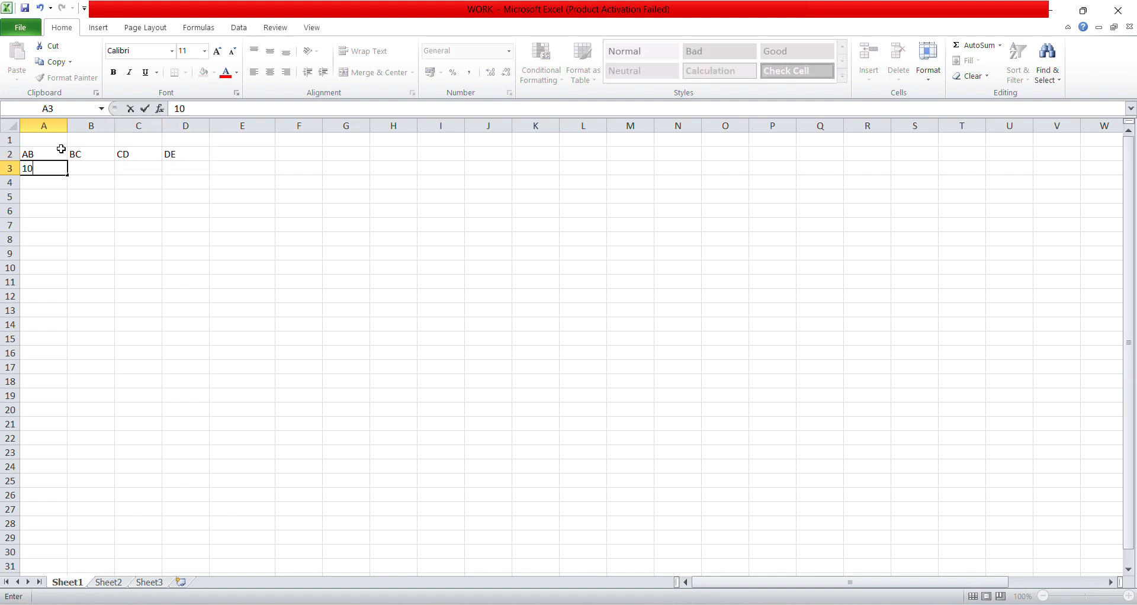
key("Tab")
type("20")
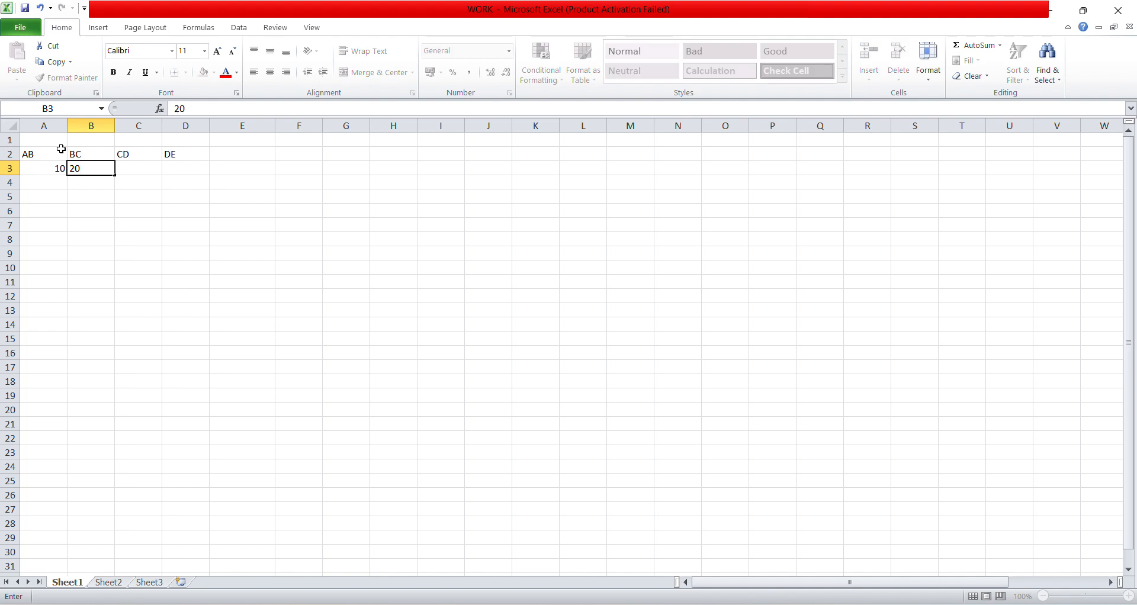
key("Tab")
type("30")
key("Tab")
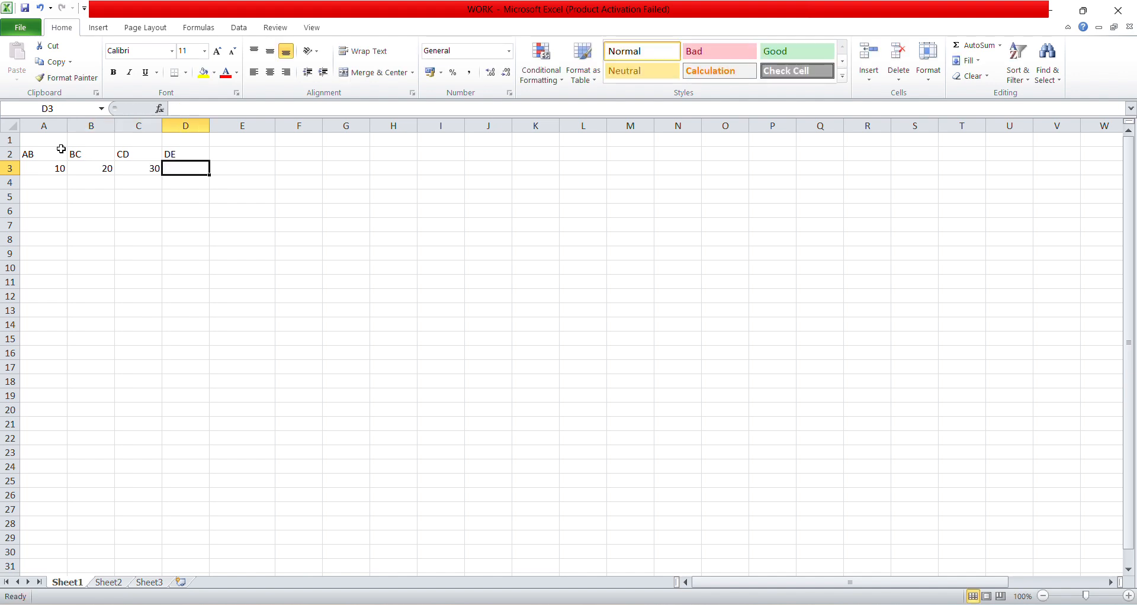
type("40")
key("Return")
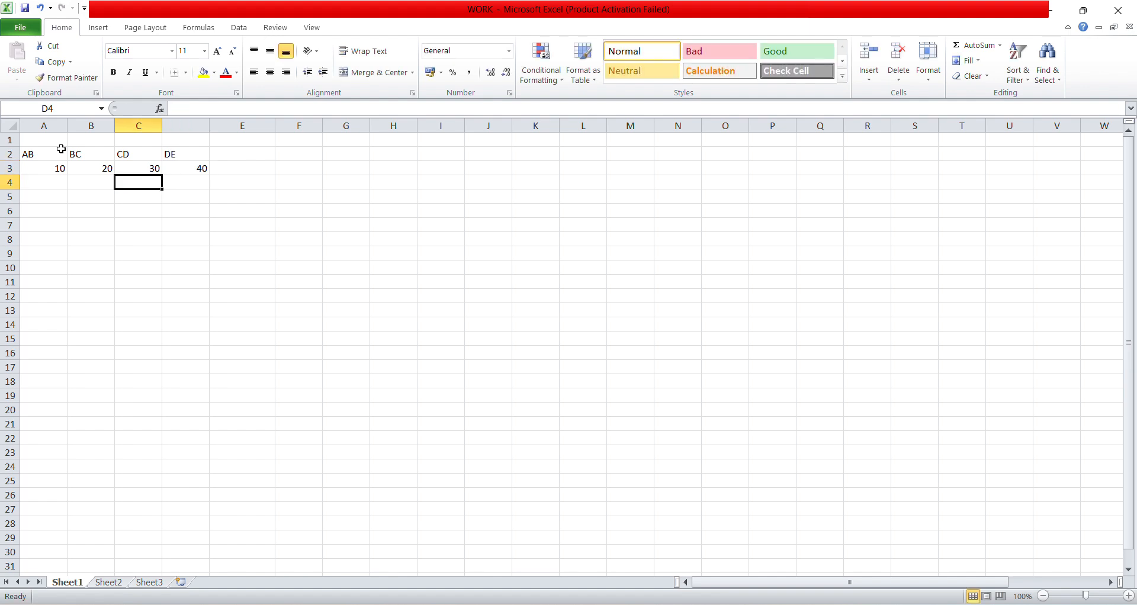
type("31")
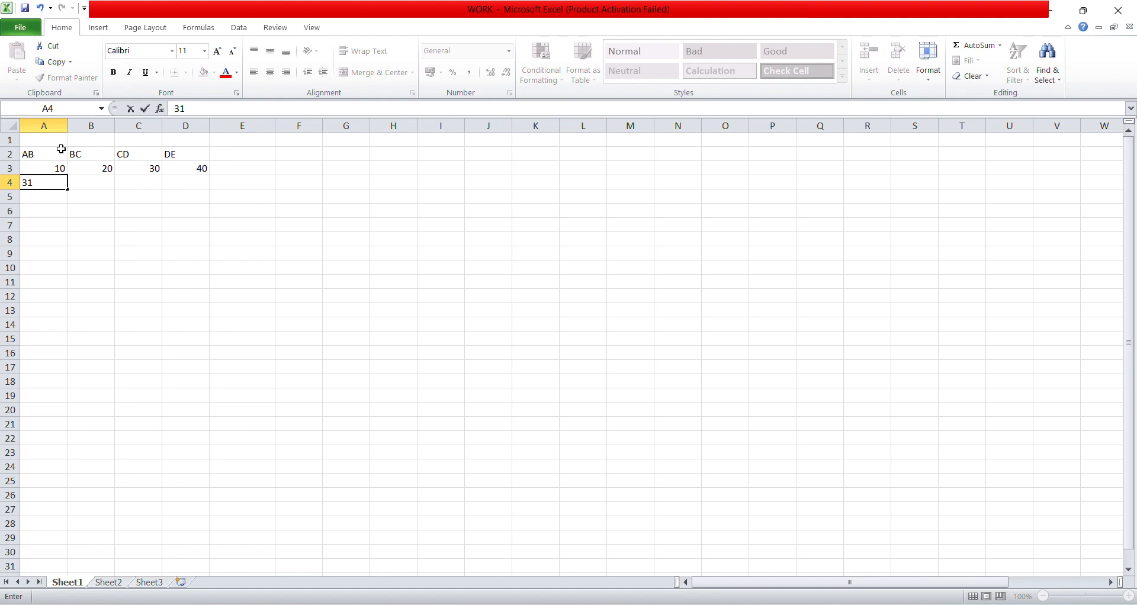
type("45")
key("Tab")
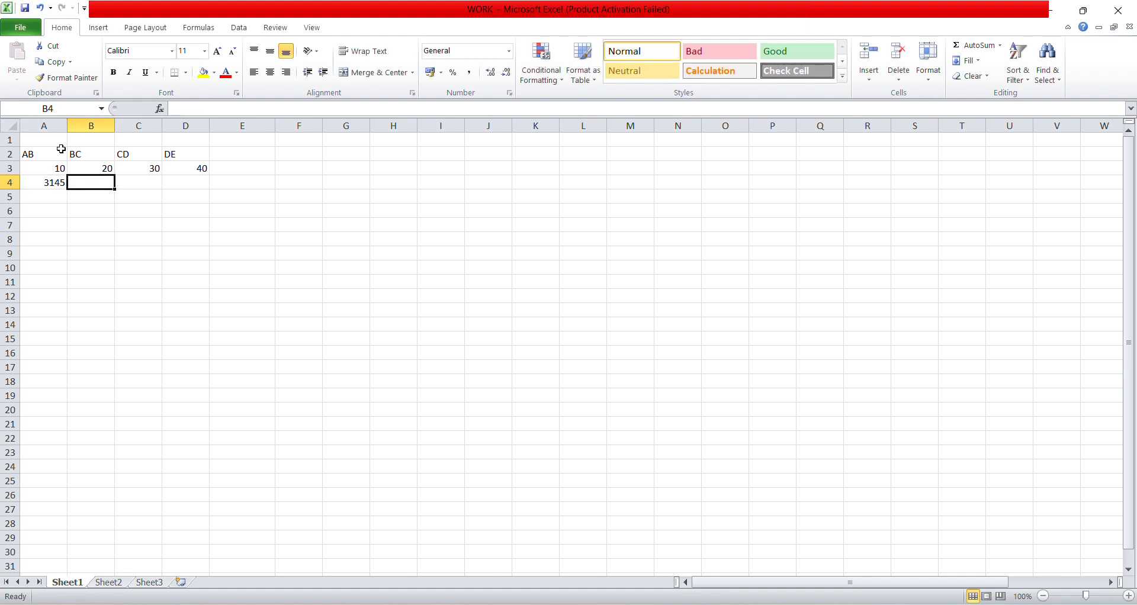
key("Left")
key("Delete")
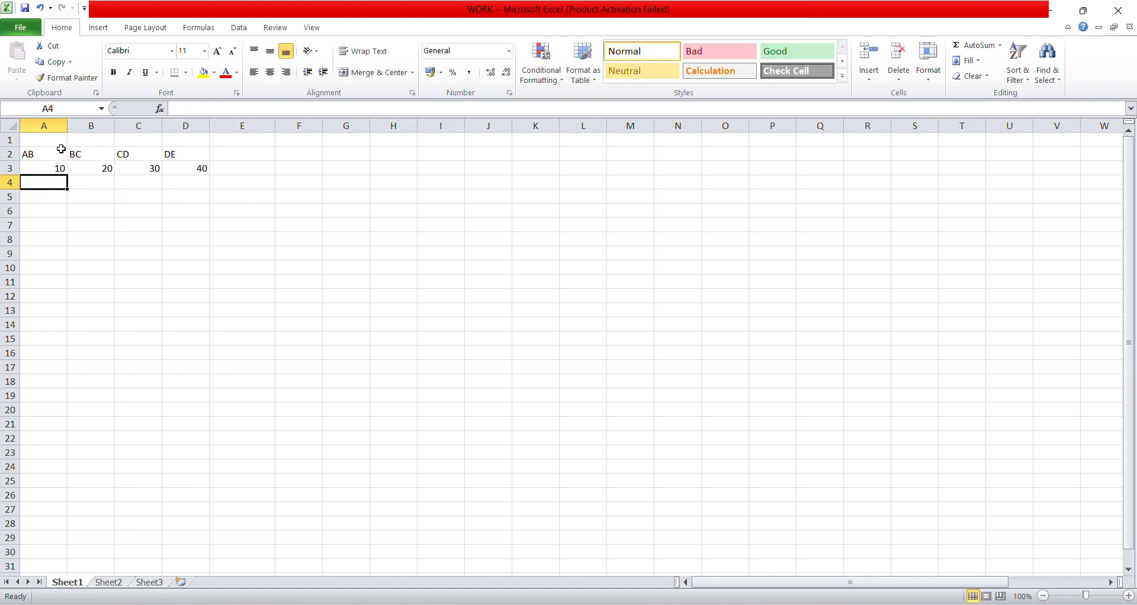
Fill cells A4 to D4 with the values 30, 40, 60 and 90
type("30")
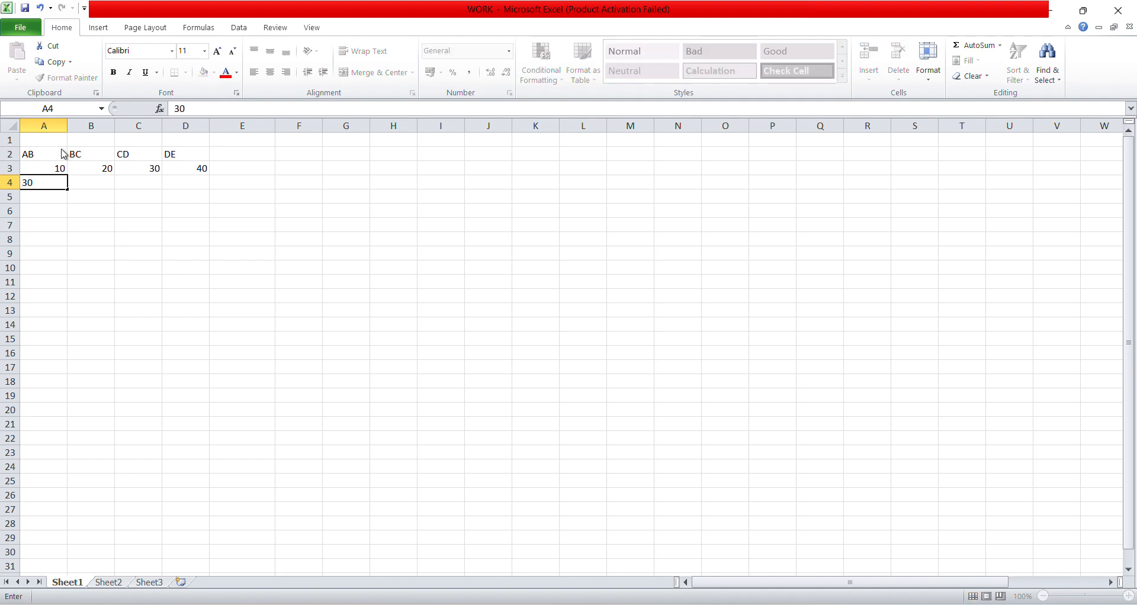
key("Tab")
type("40")
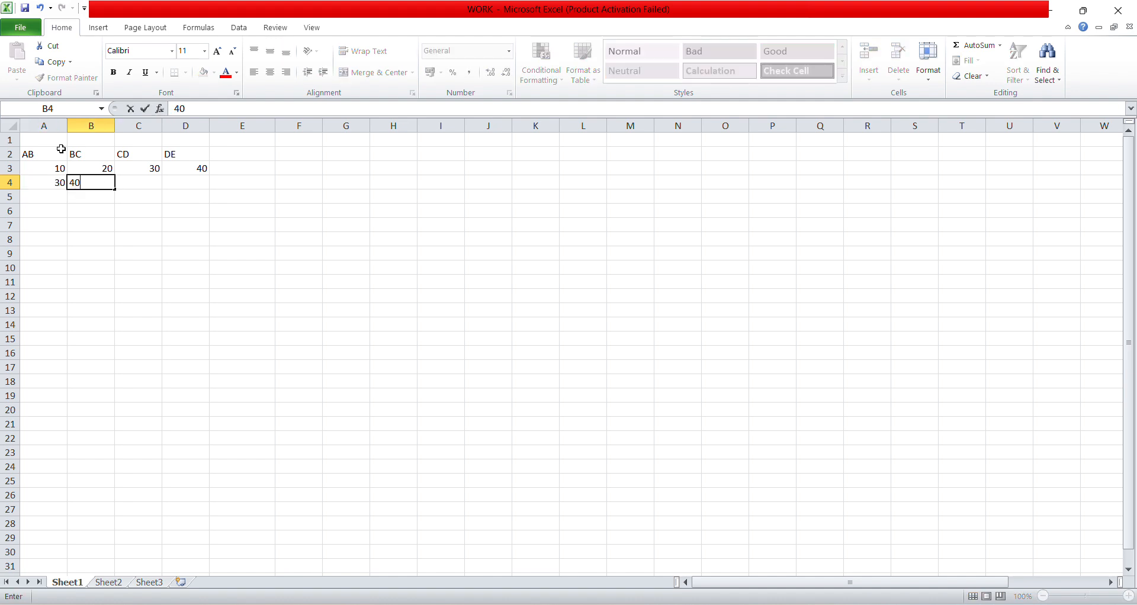
key("Tab")
type("60")
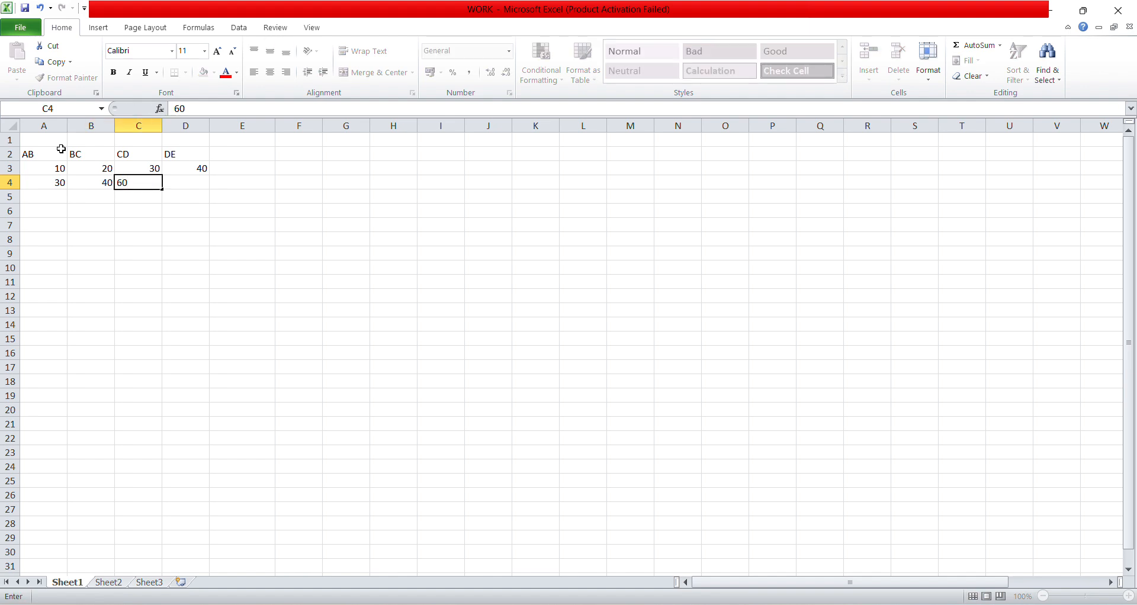
key("Tab")
type("90")
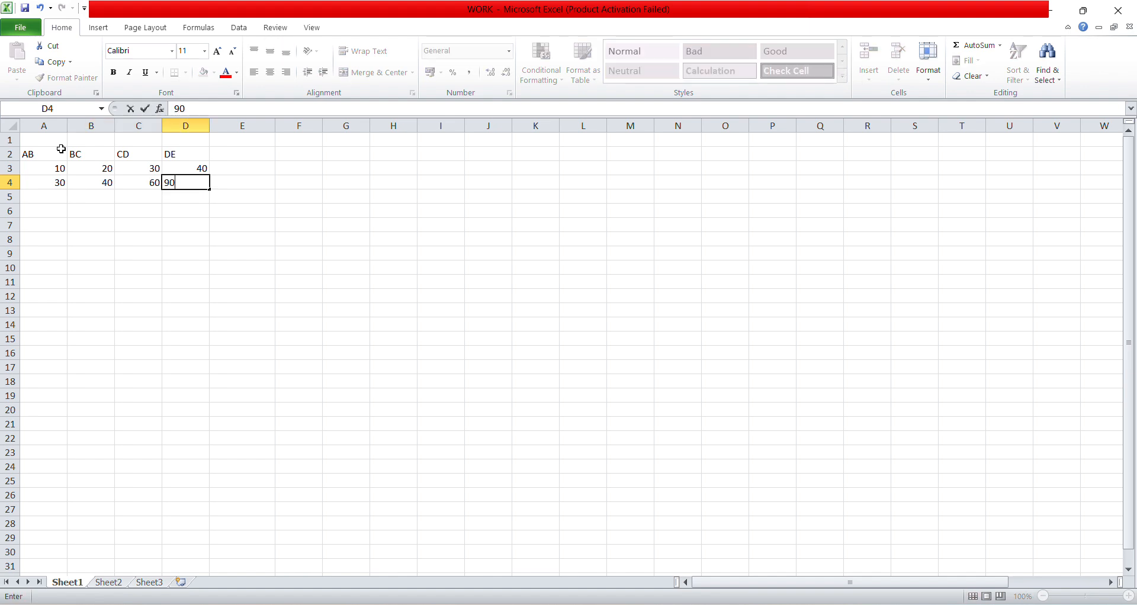
Center the contents of the whole data table, A2 to D4, horizontally
left_click_drag(25, 154, 198, 178)
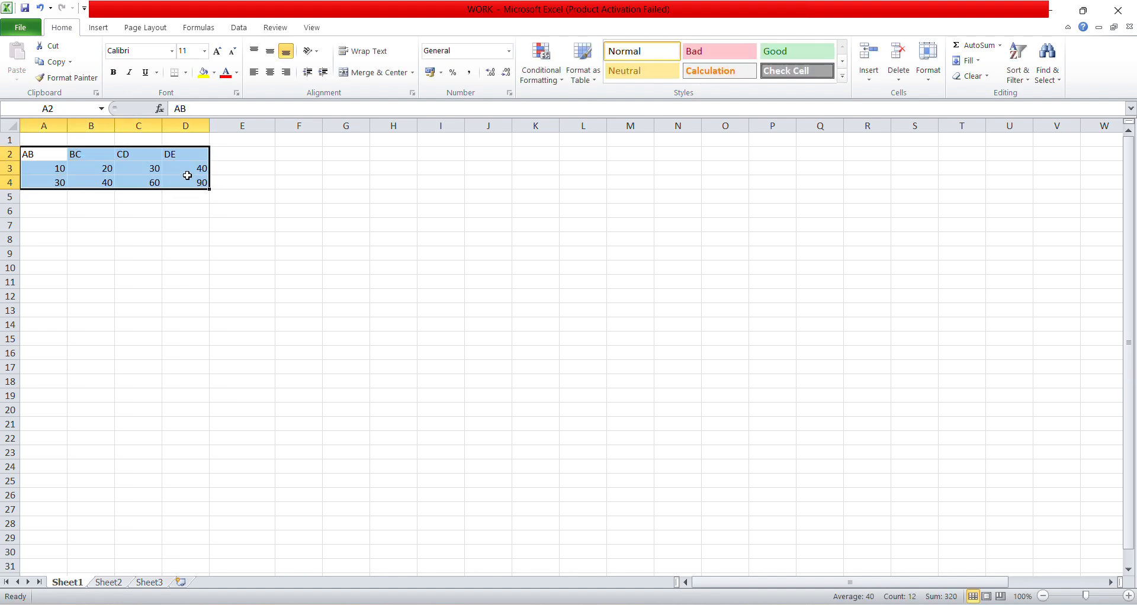
left_click(269, 72)
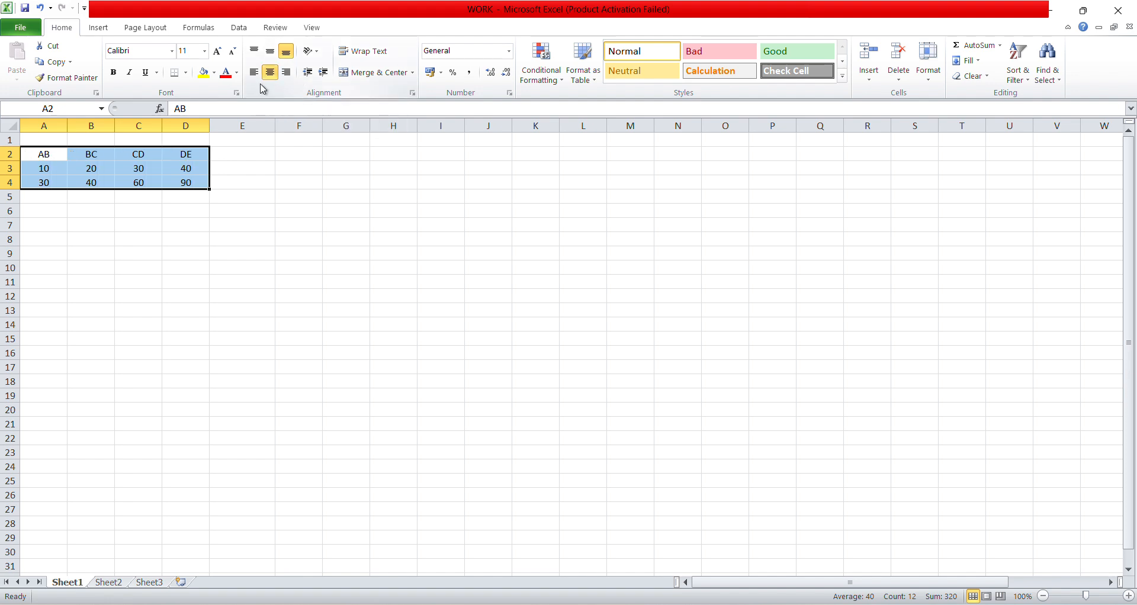
left_click(166, 168)
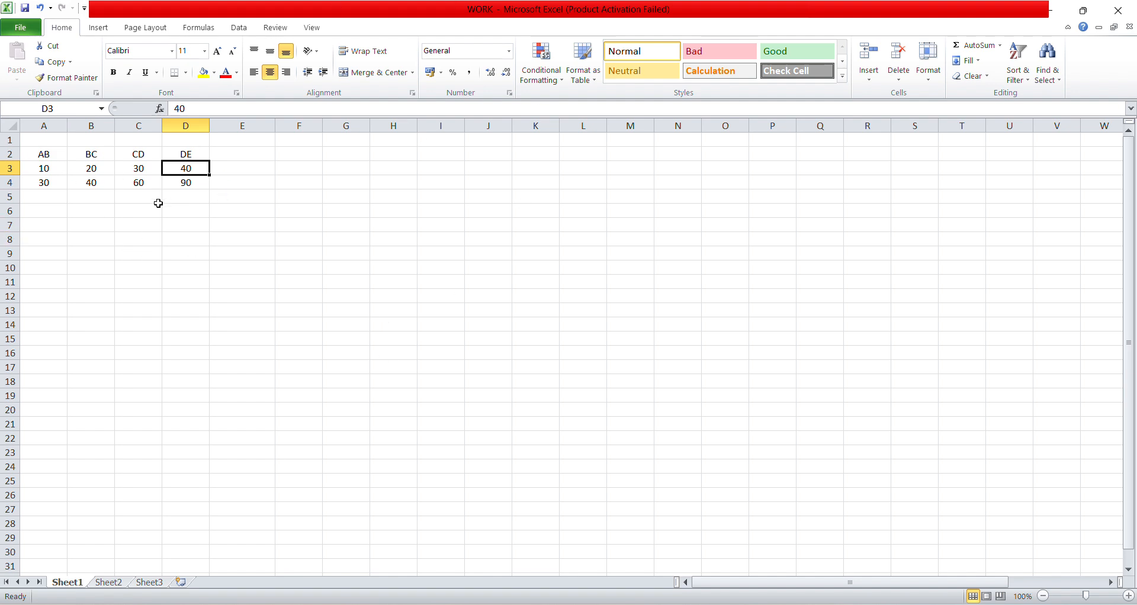
Insert a new empty column before the BC column, between AB and BC
left_click(99, 127)
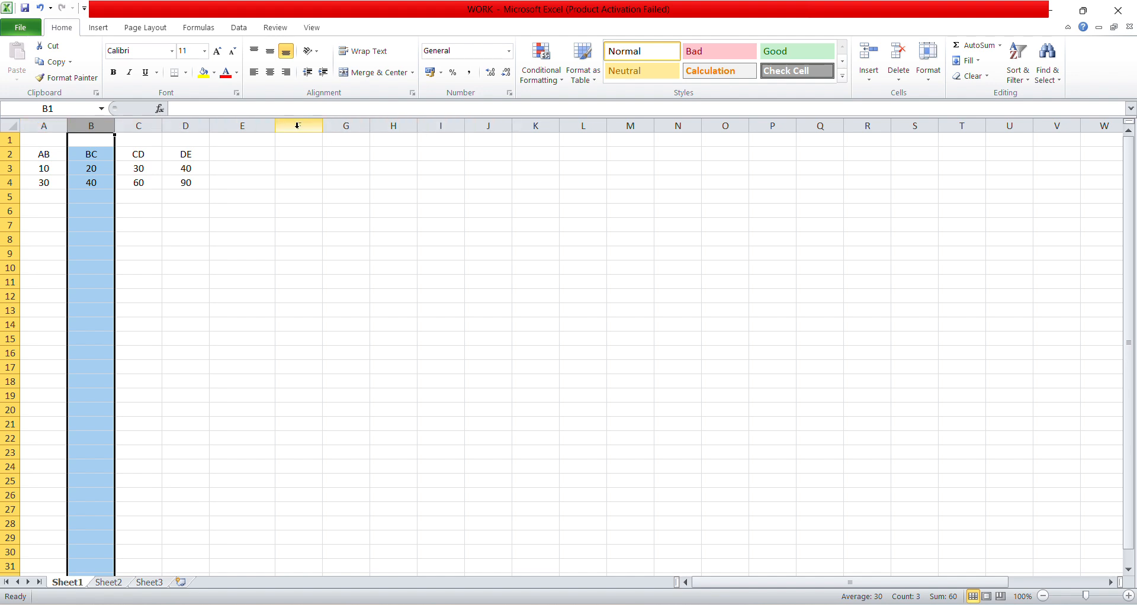
right_click(91, 121)
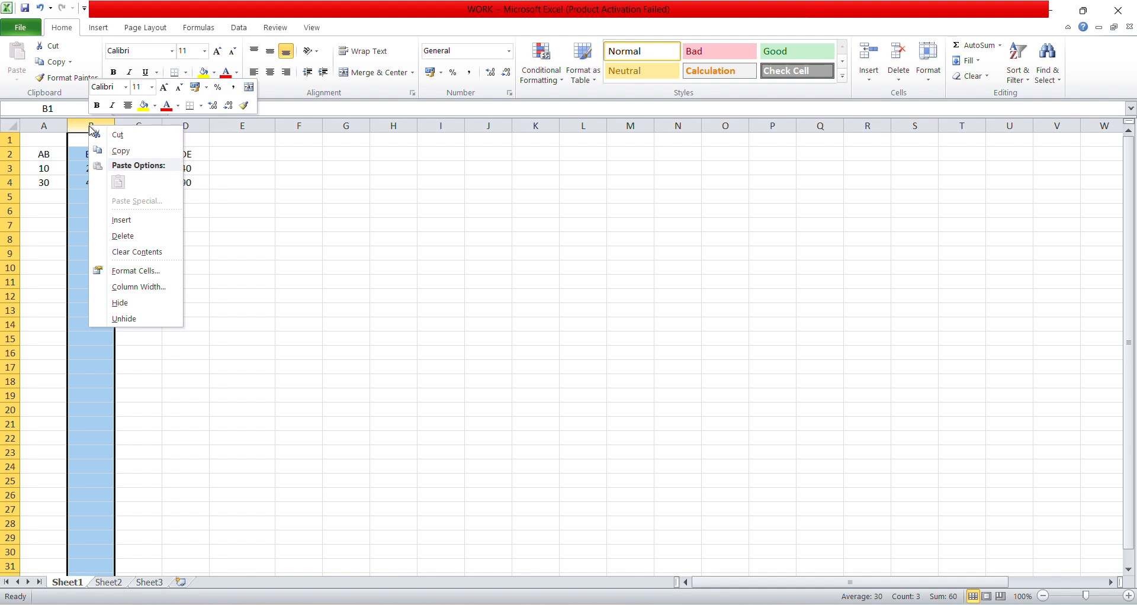
left_click(116, 221)
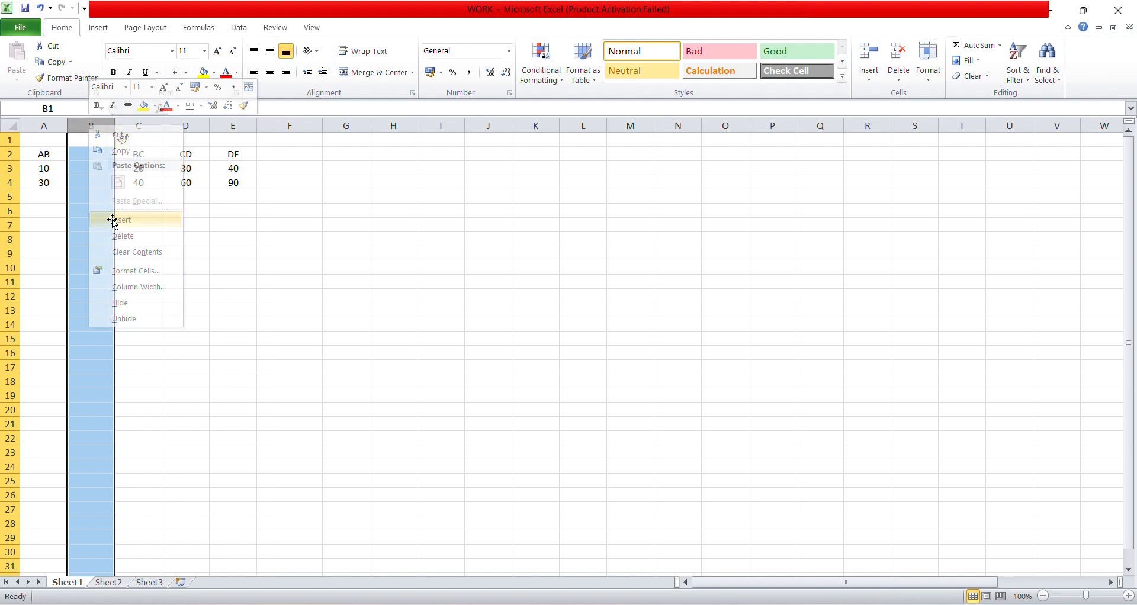
Fill the new column B with the heading CD in B2 and the values 25 and 32 in B3 and B4
left_click(85, 157)
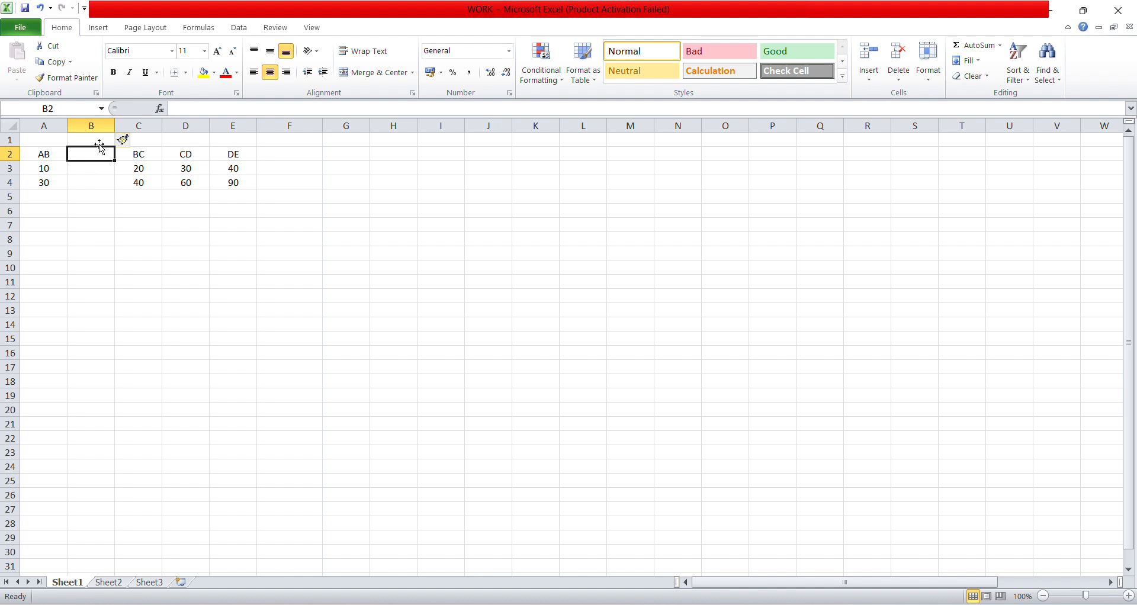
type("CD")
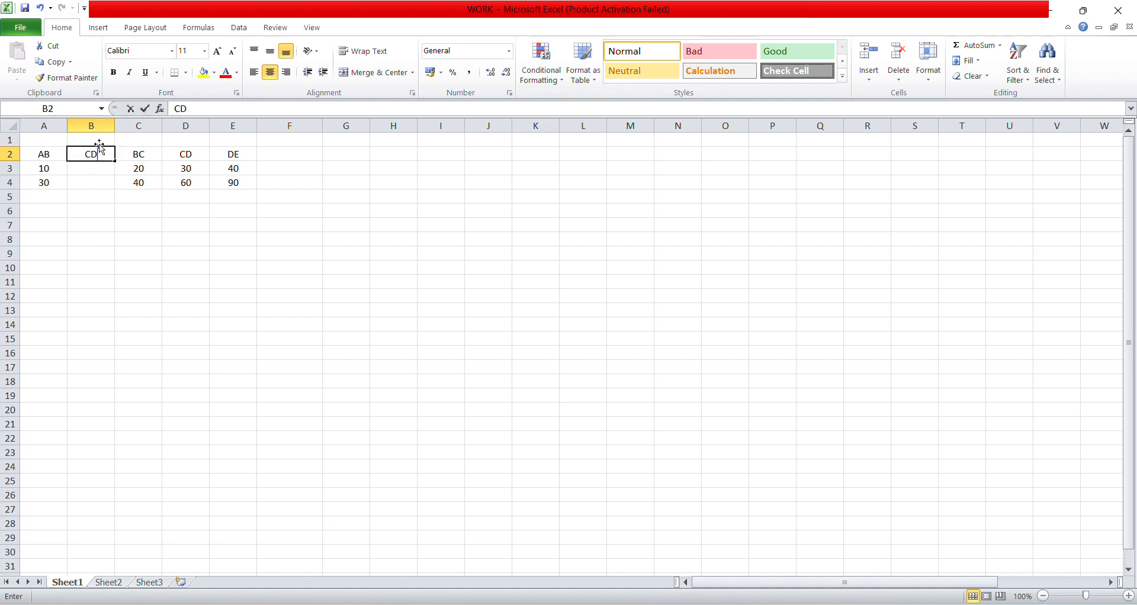
key("Return")
type("25")
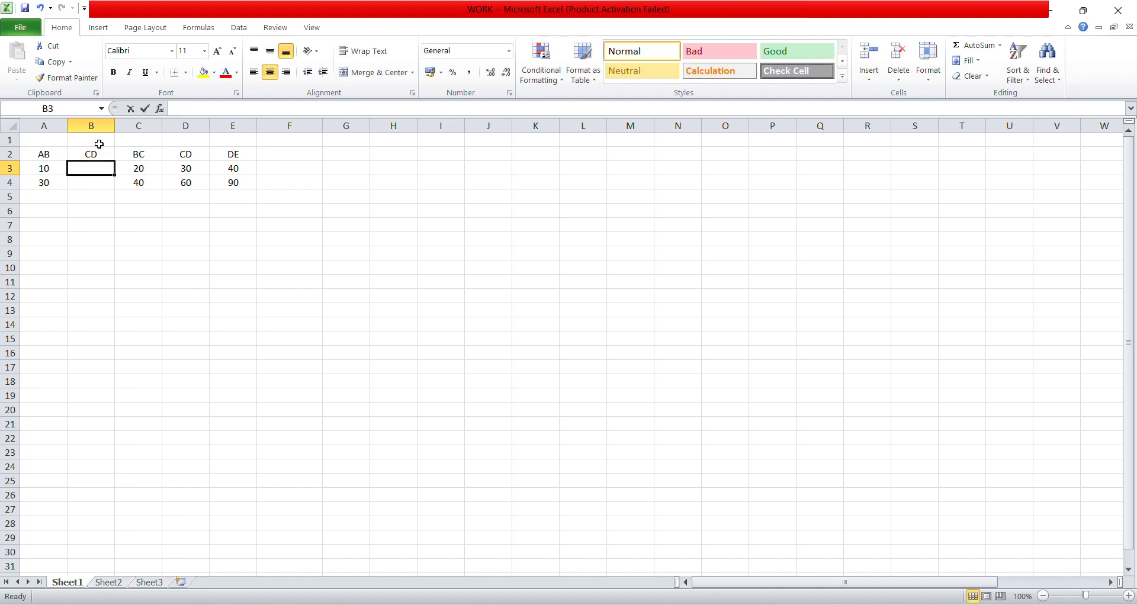
key("Return")
type("32")
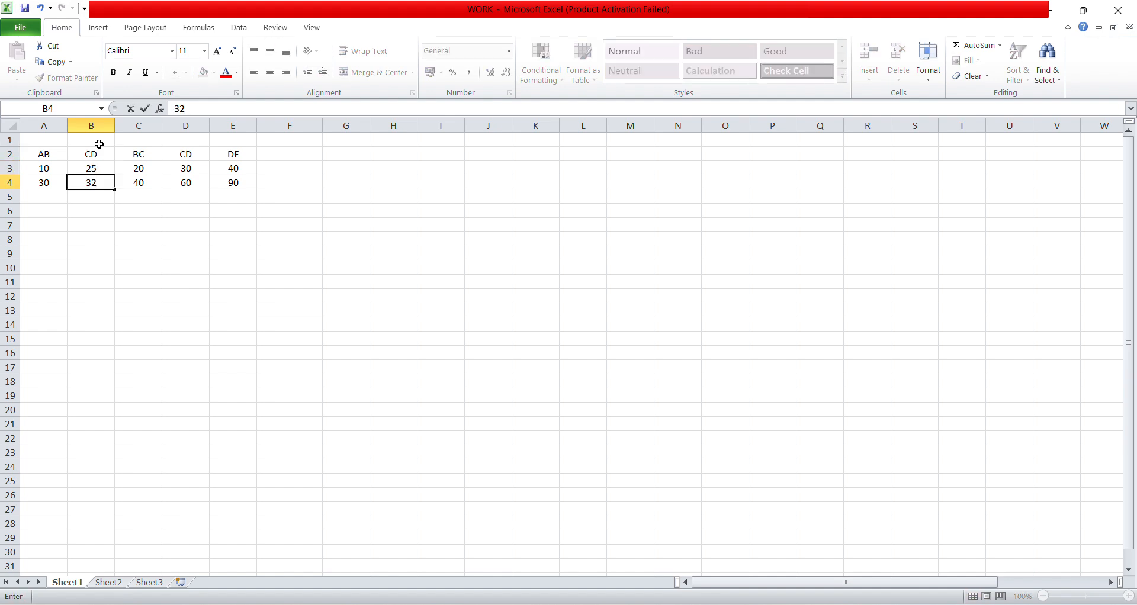
key("Up")
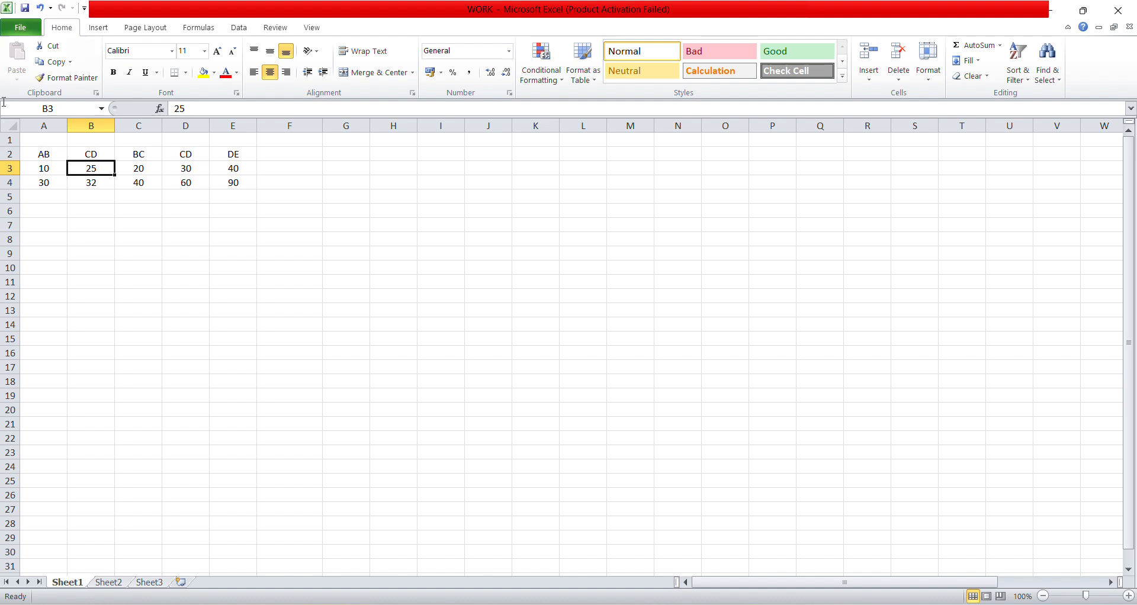
Insert a new empty row directly below the headings, above the row that starts with 10
left_click(9, 168)
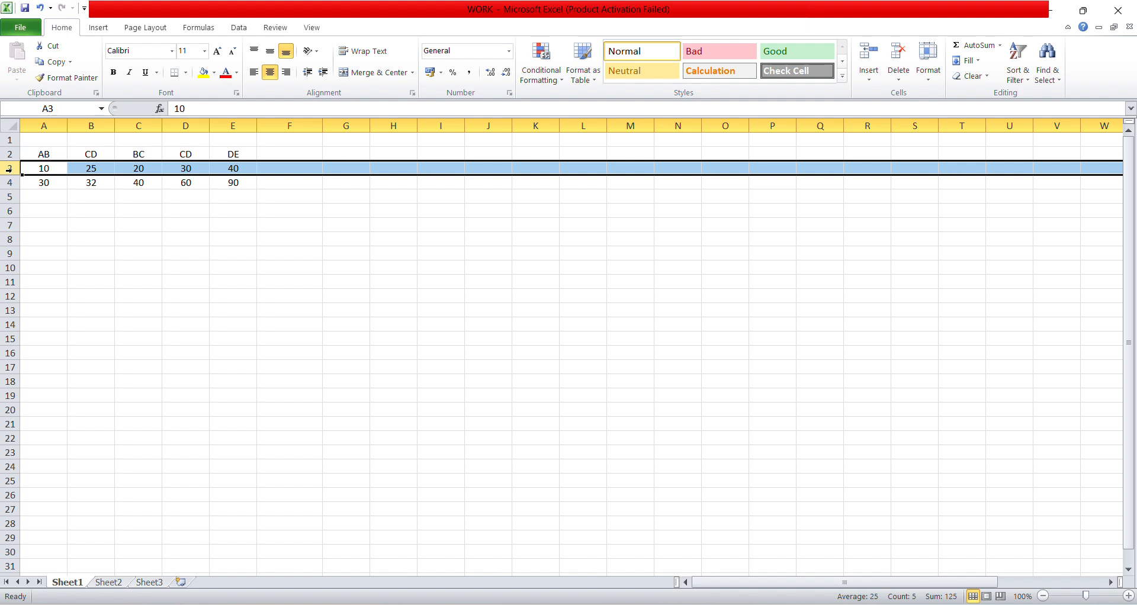
right_click(13, 169)
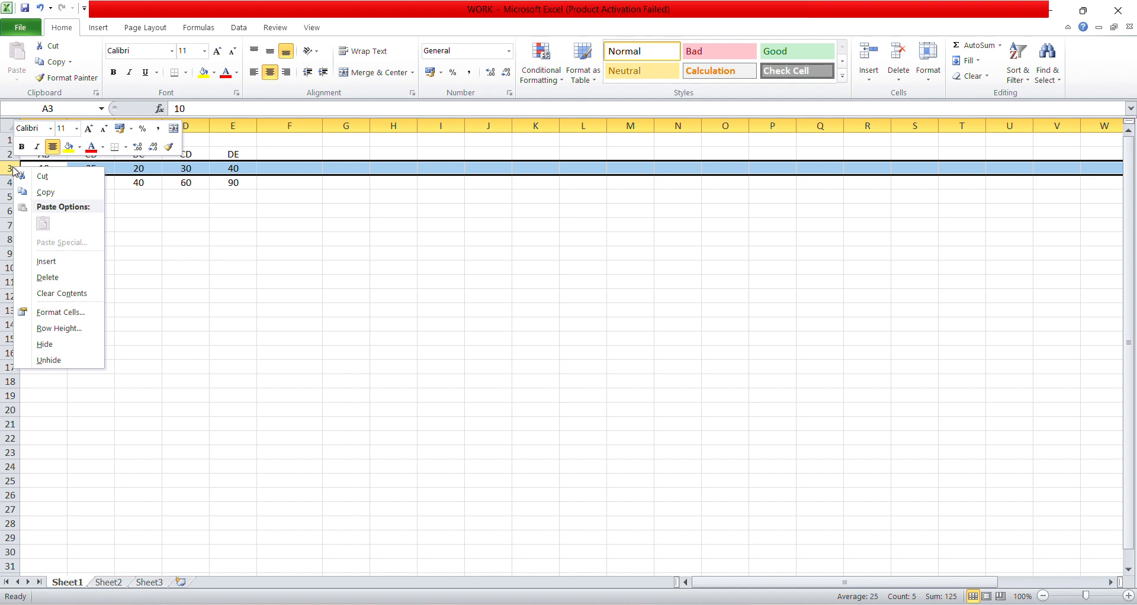
left_click(44, 261)
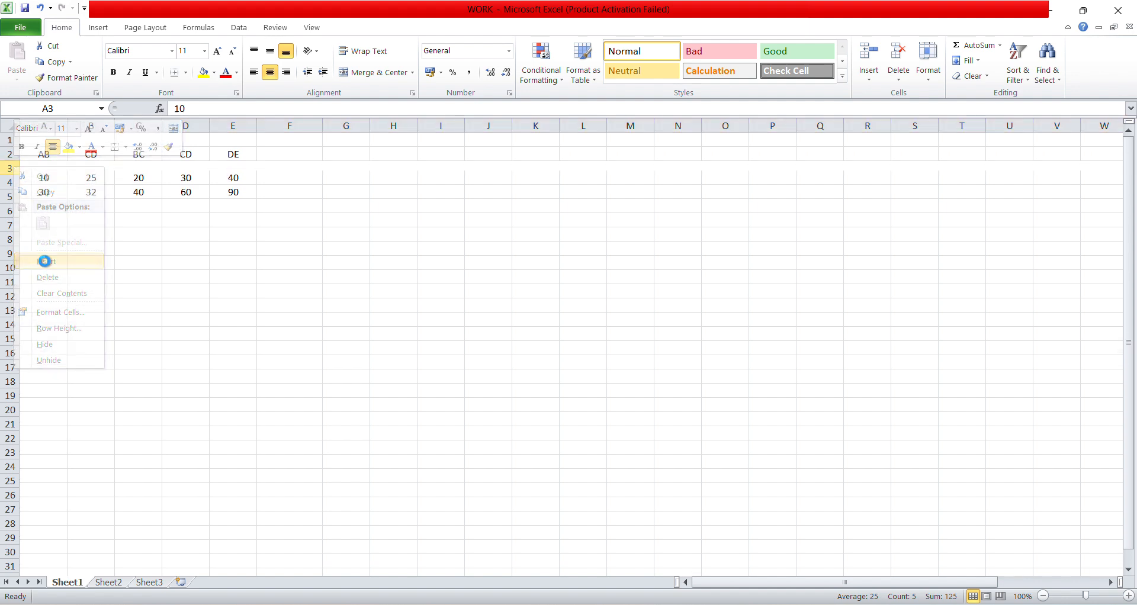
Fill the new row's cells A3 to E3 with CD, DC, CD, AS and AS
left_click(40, 169)
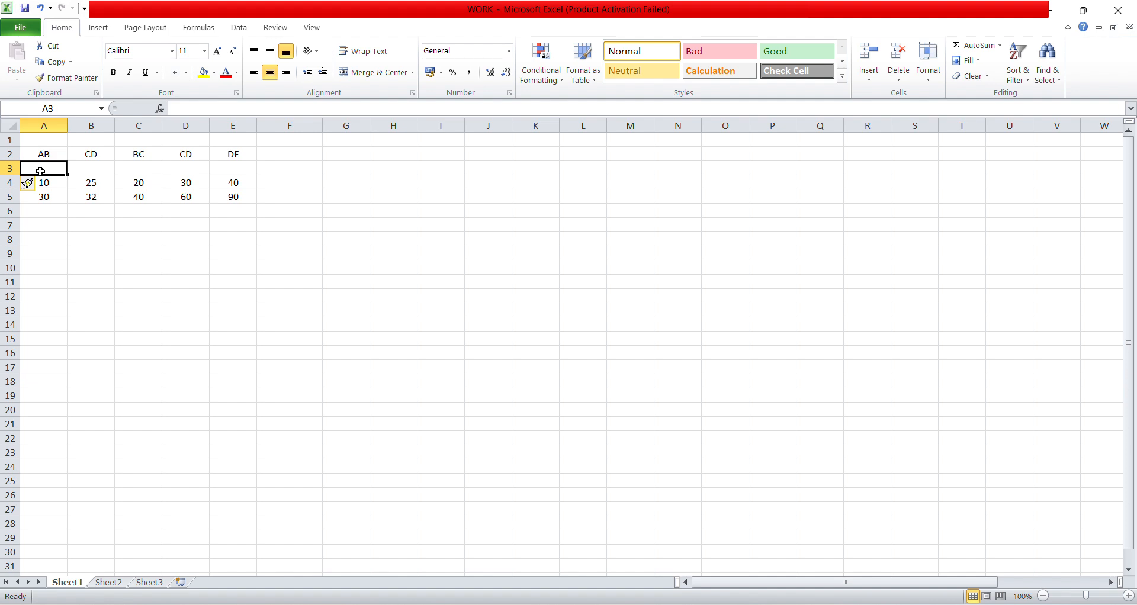
type("CD")
key("Tab")
type("DC")
key("Tab")
type("CD")
key("Tab")
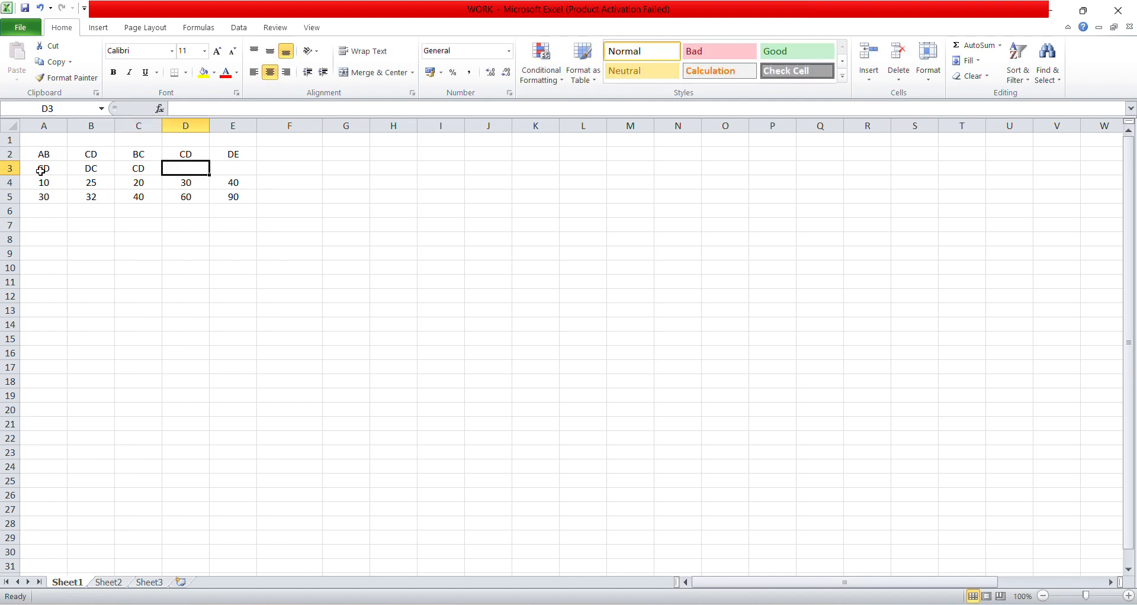
type("AS")
key("Tab")
type("AS")
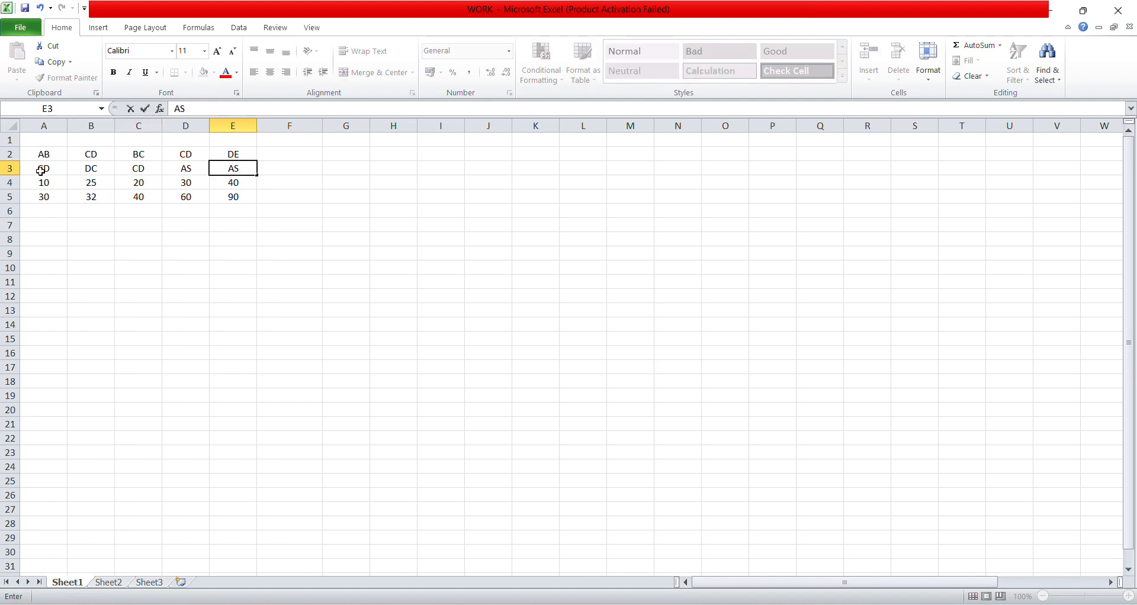
left_click(45, 169)
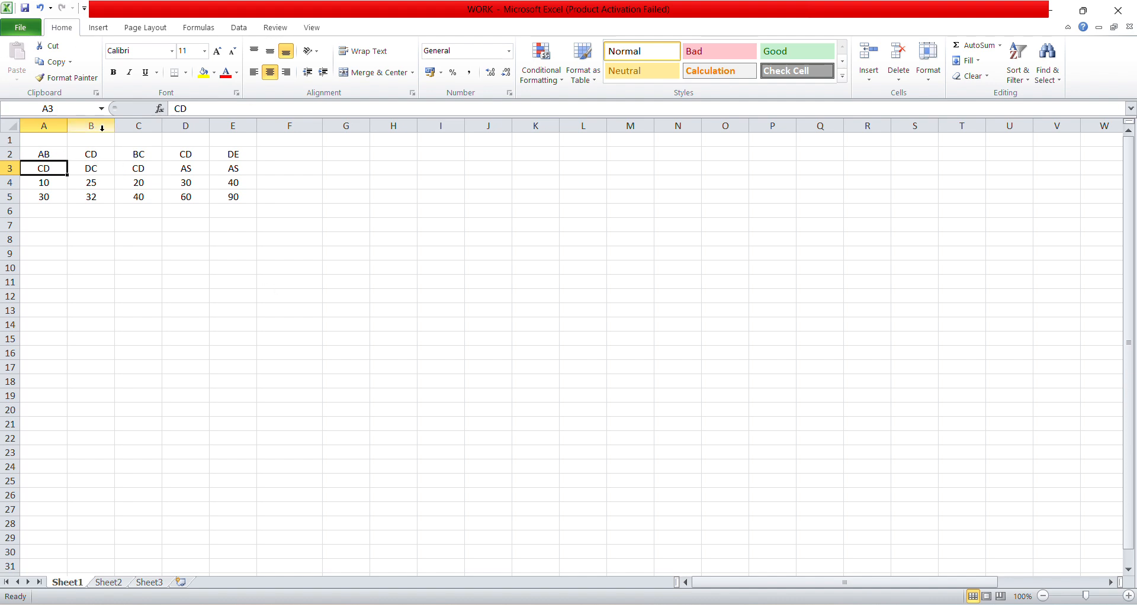
Delete the whole DE column, column E, from the table
left_click(240, 125)
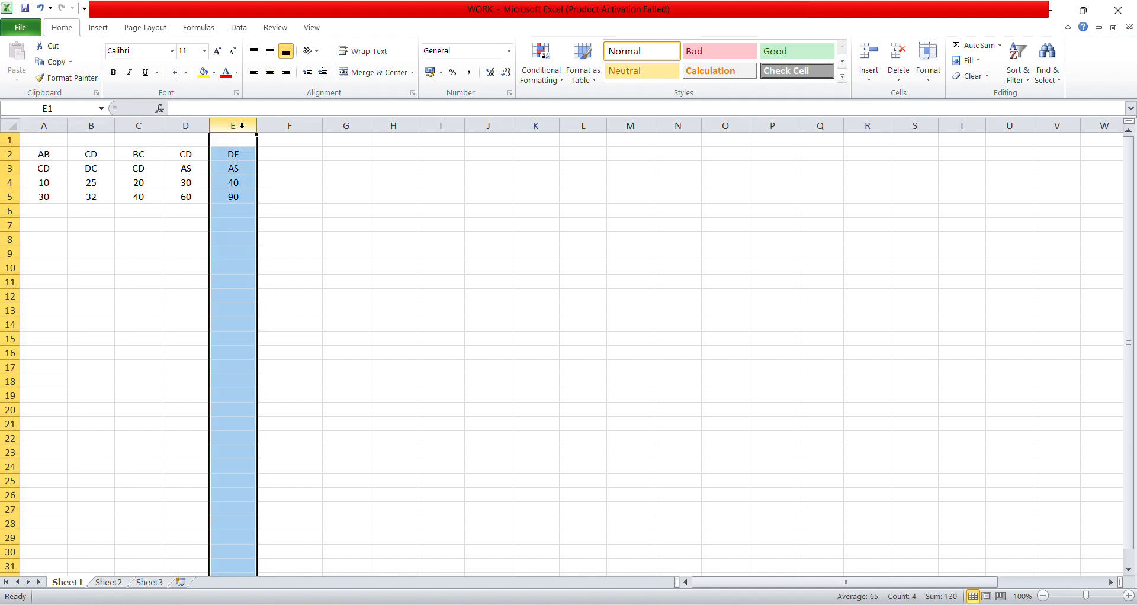
right_click(240, 125)
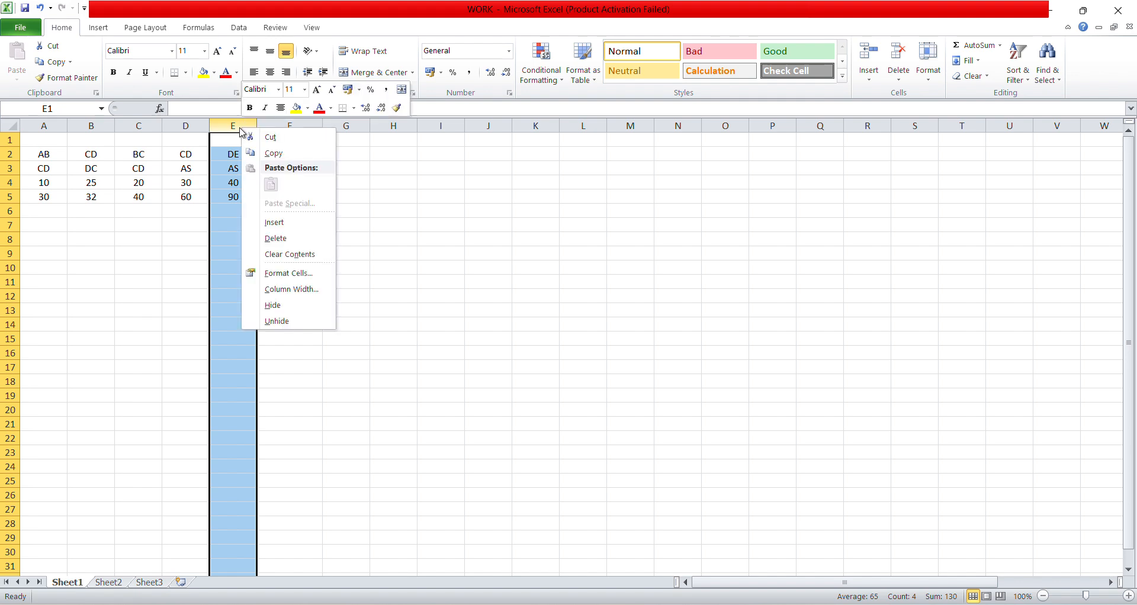
left_click(268, 239)
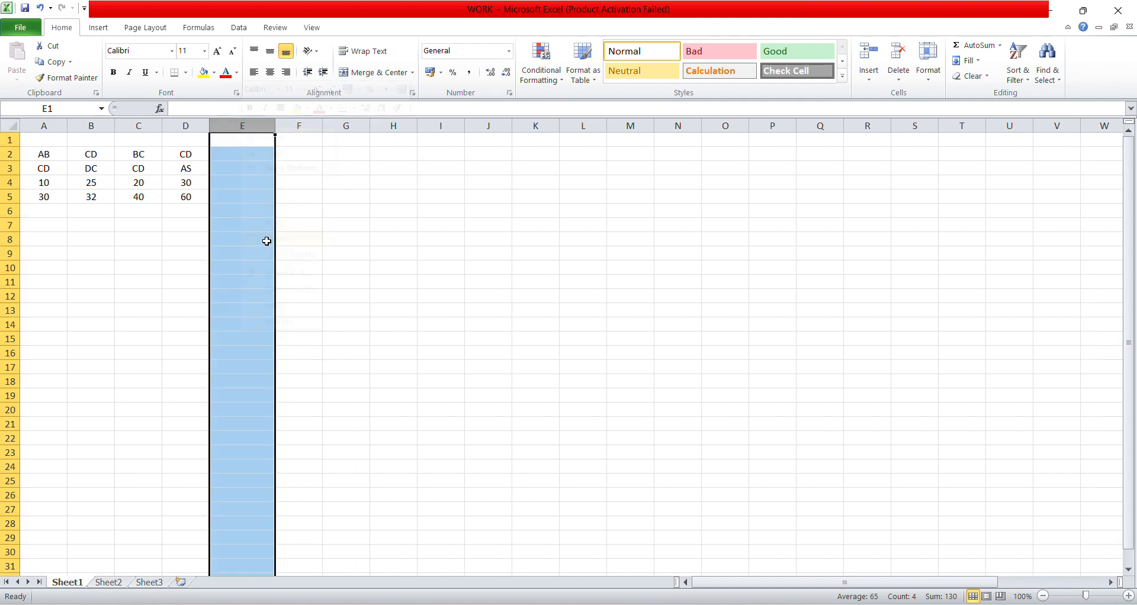
Clear all contents of column D, the table's last column, leaving the column itself in place
left_click(181, 126)
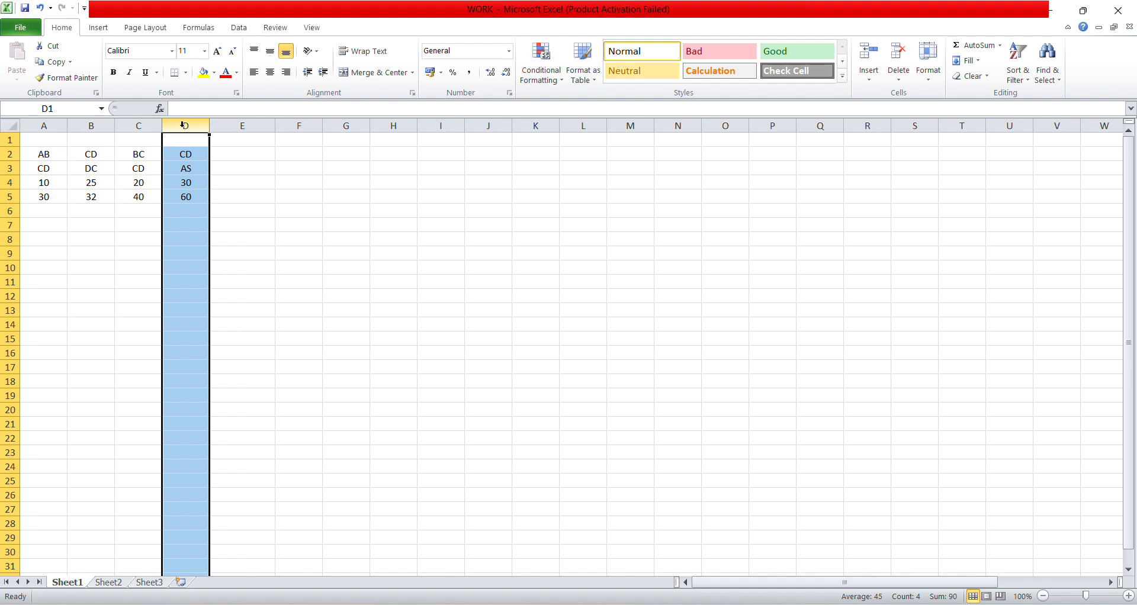
key("Delete")
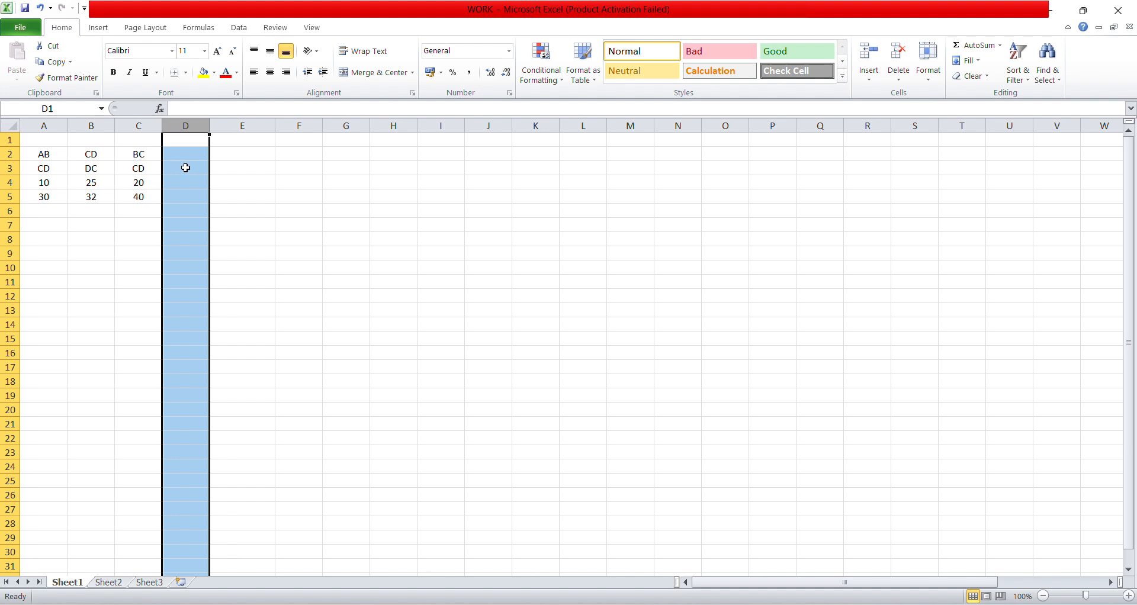
left_click(237, 159)
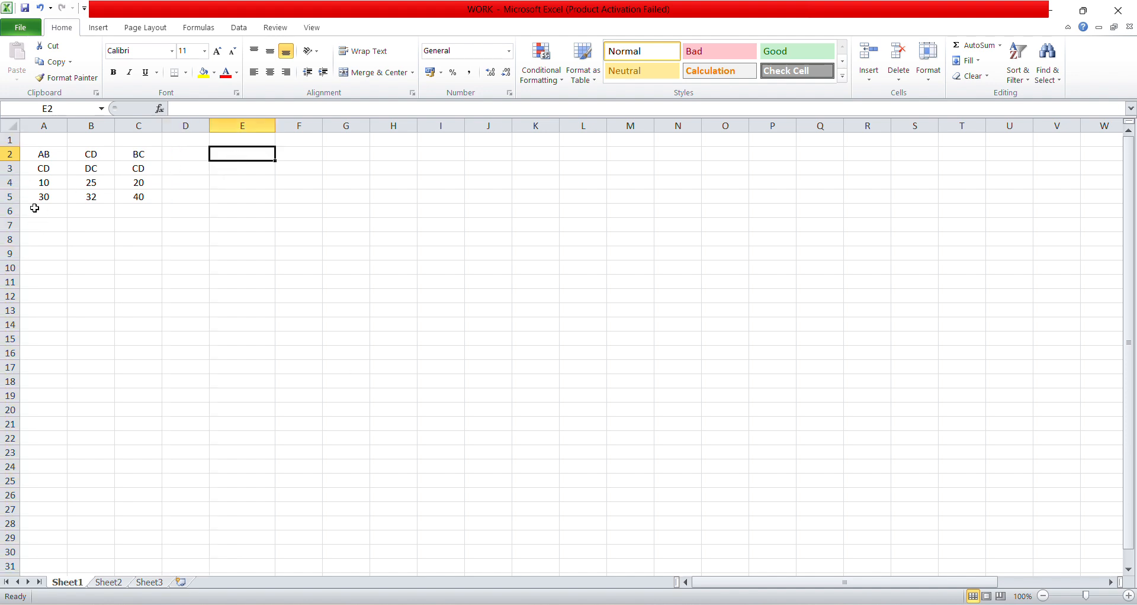
Delete the whole row 3 containing CD, DC and CD from the sheet
left_click(9, 169)
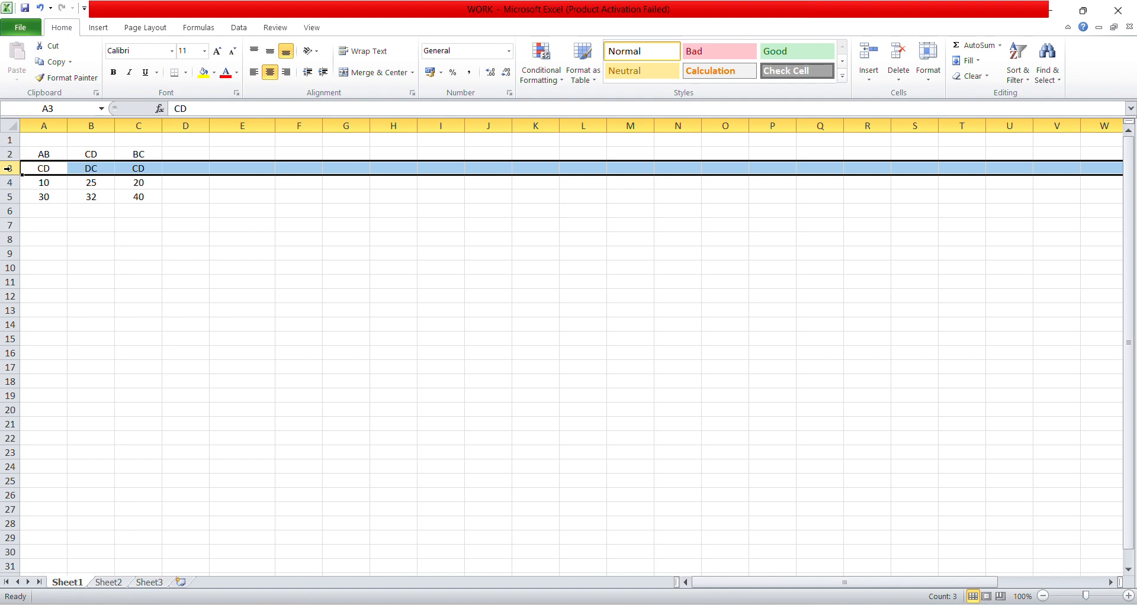
right_click(8, 169)
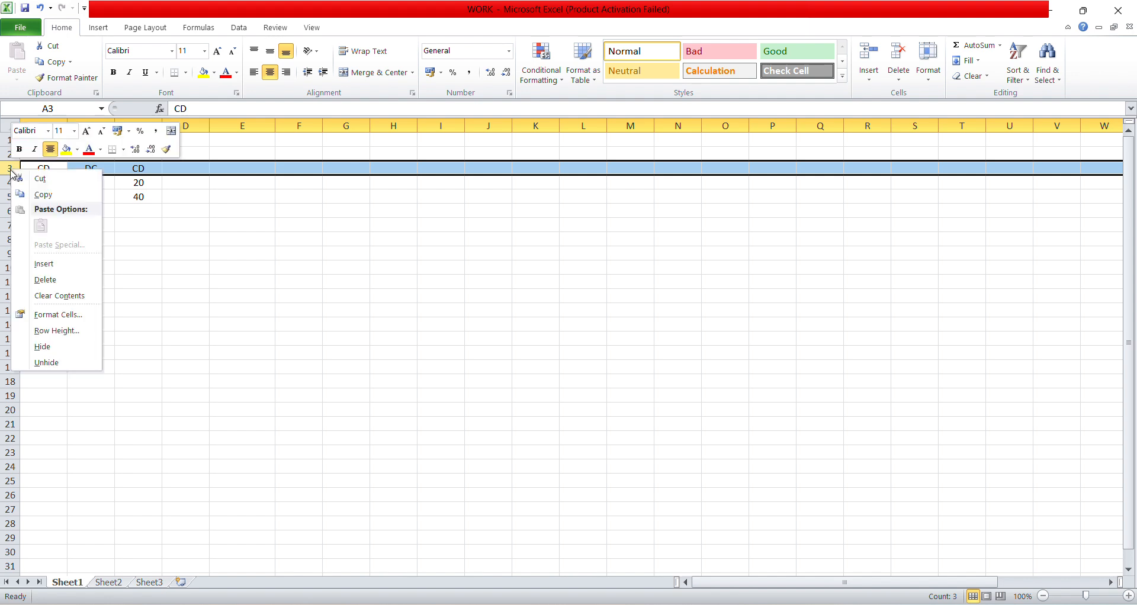
left_click(38, 285)
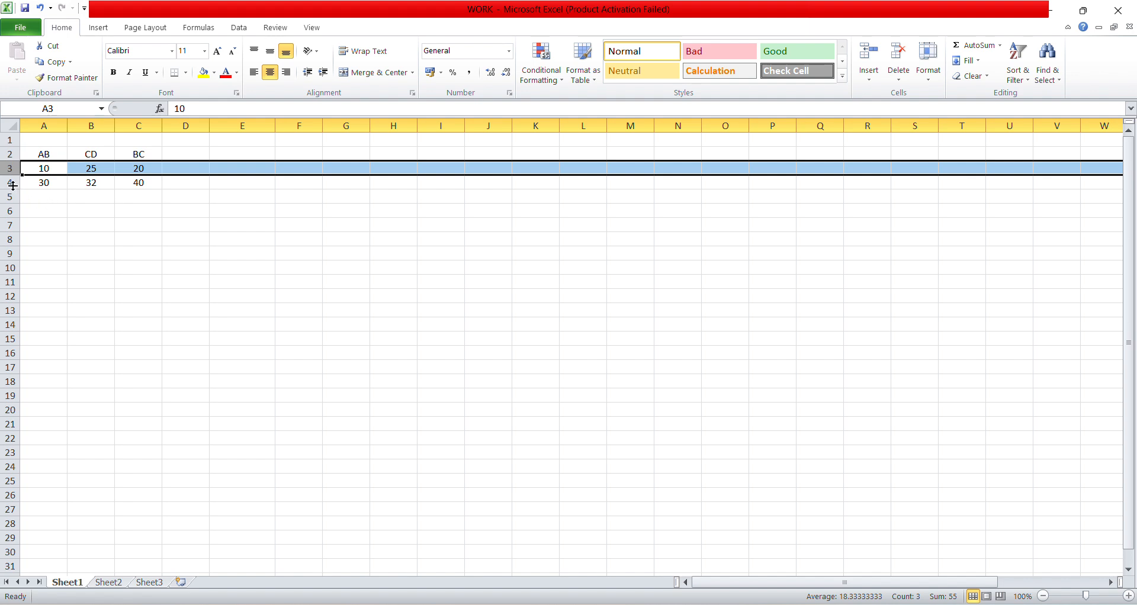
Clear all contents of row 4, the table's last row, without removing the row itself
left_click(9, 183)
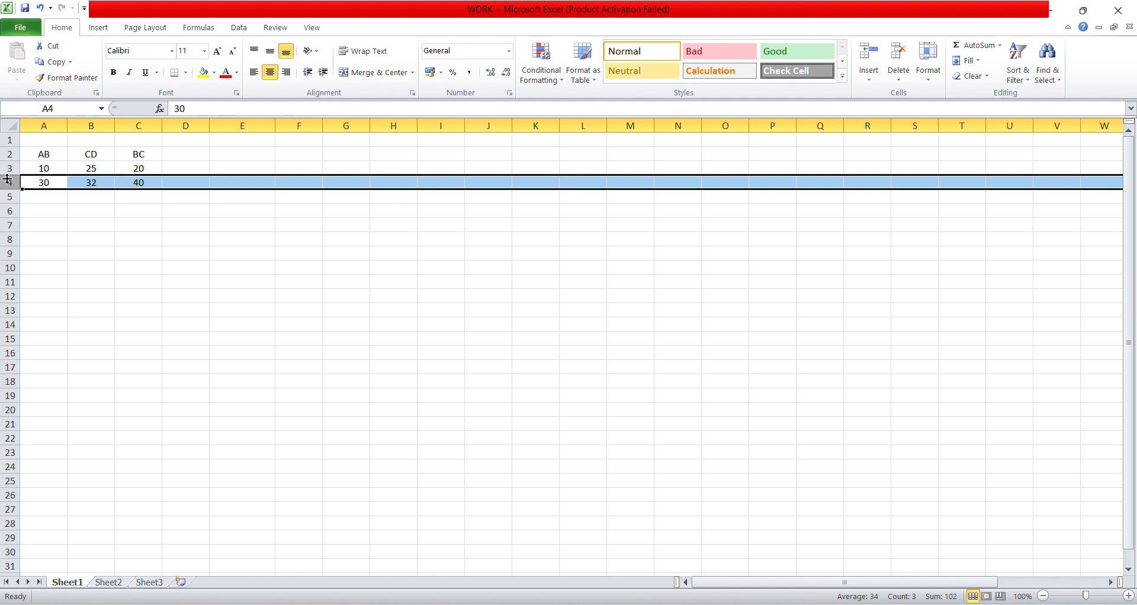
key("Delete")
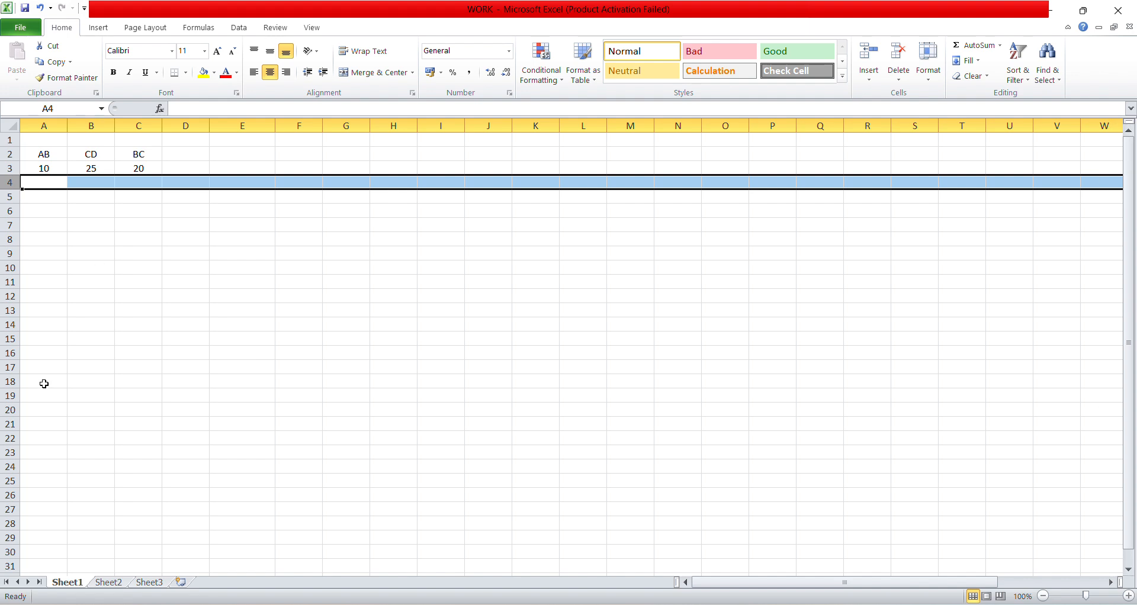
left_click(105, 225)
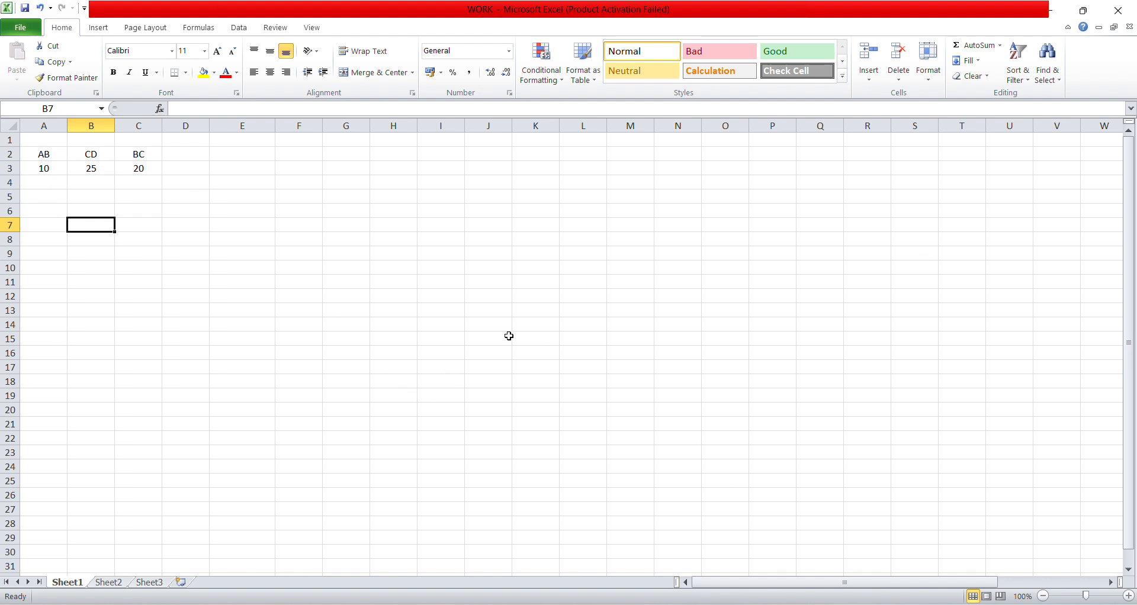
Merge and center the two adjacent empty cells G14 and H14
left_click(487, 326)
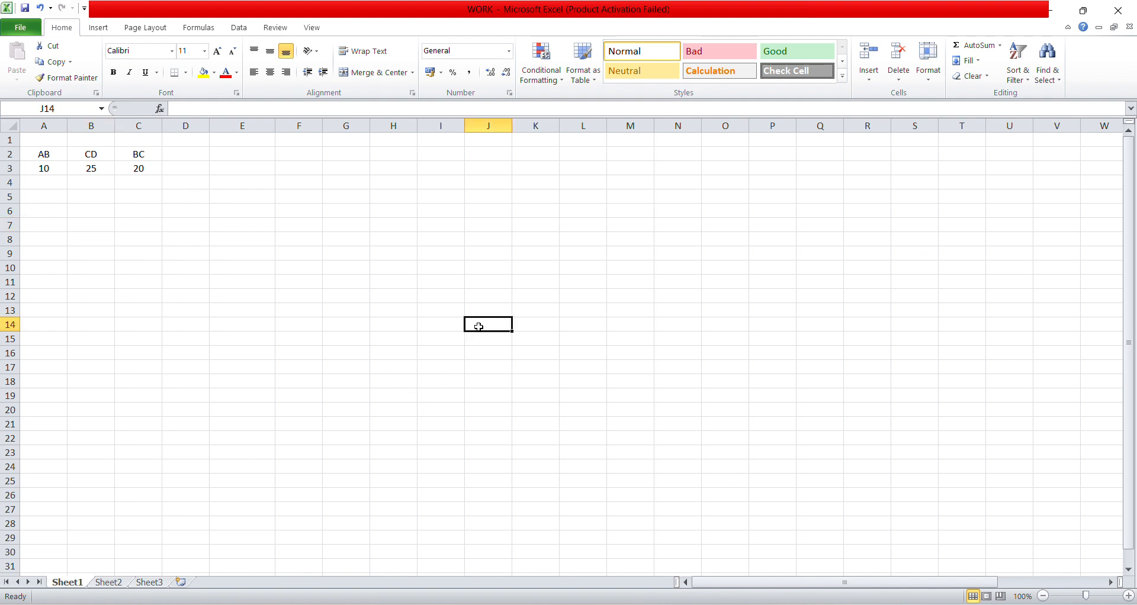
left_click(344, 327)
left_click(389, 327)
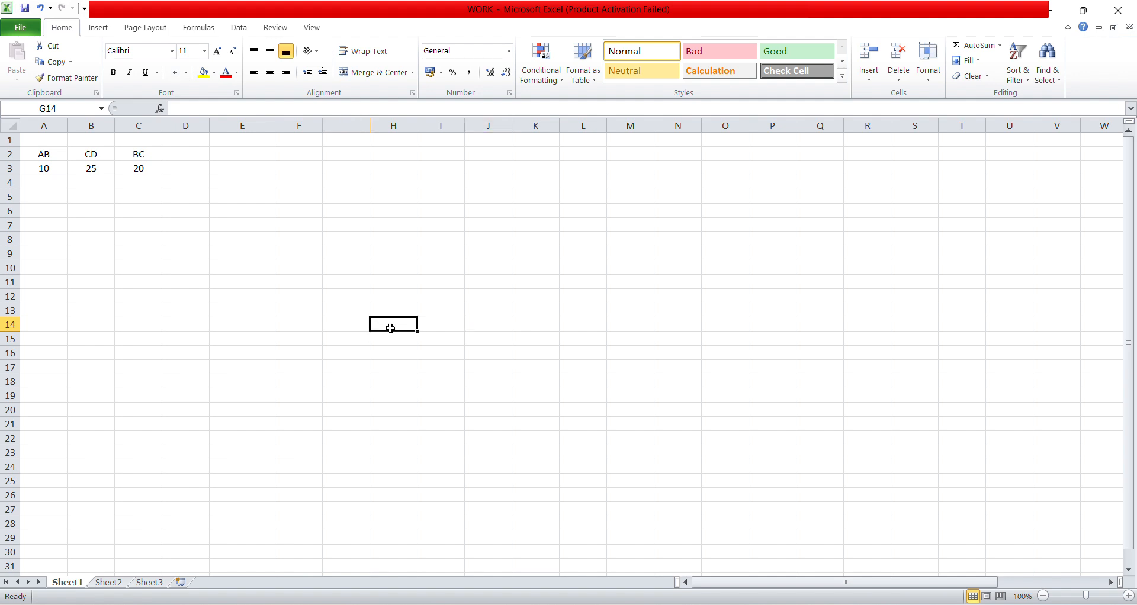
left_click_drag(340, 327, 387, 325)
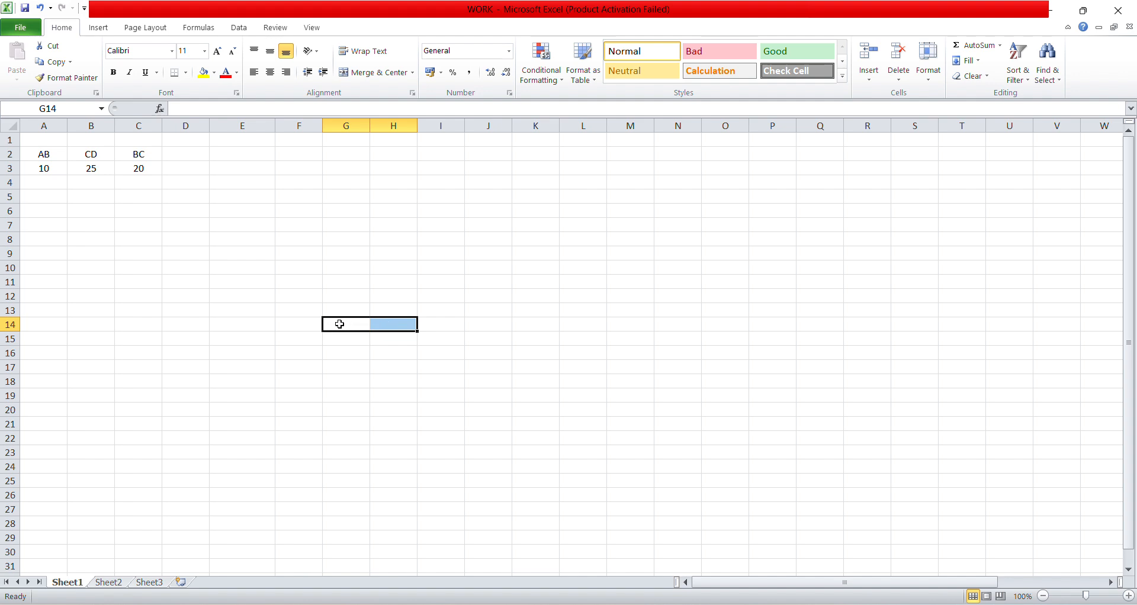
left_click(377, 72)
left_click(452, 323)
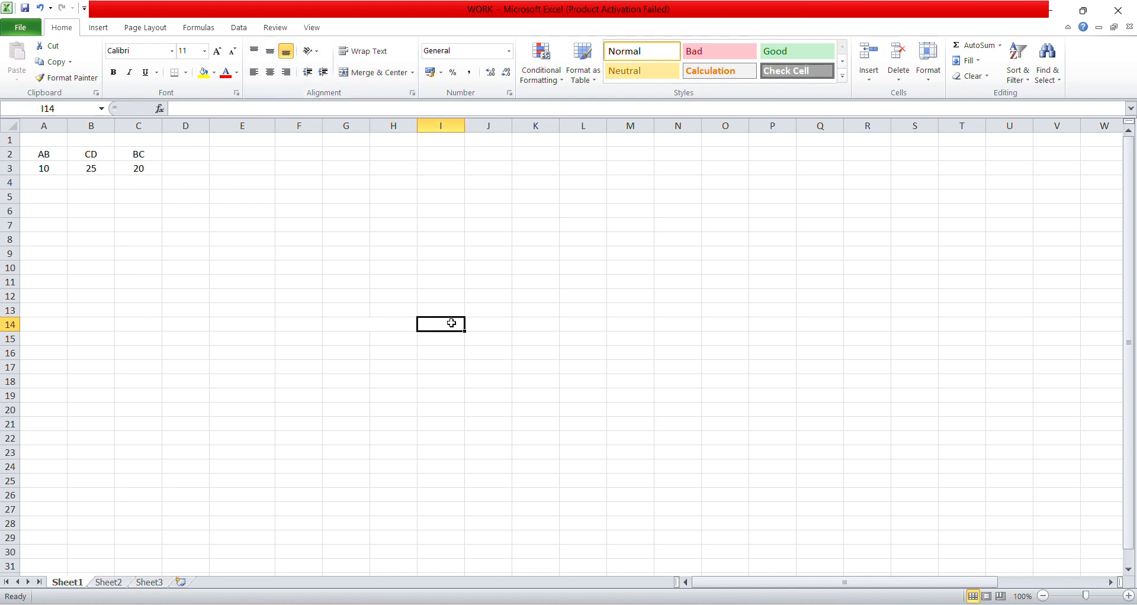
Enter the text REAL TIME in the merged cell G14
left_click(398, 324)
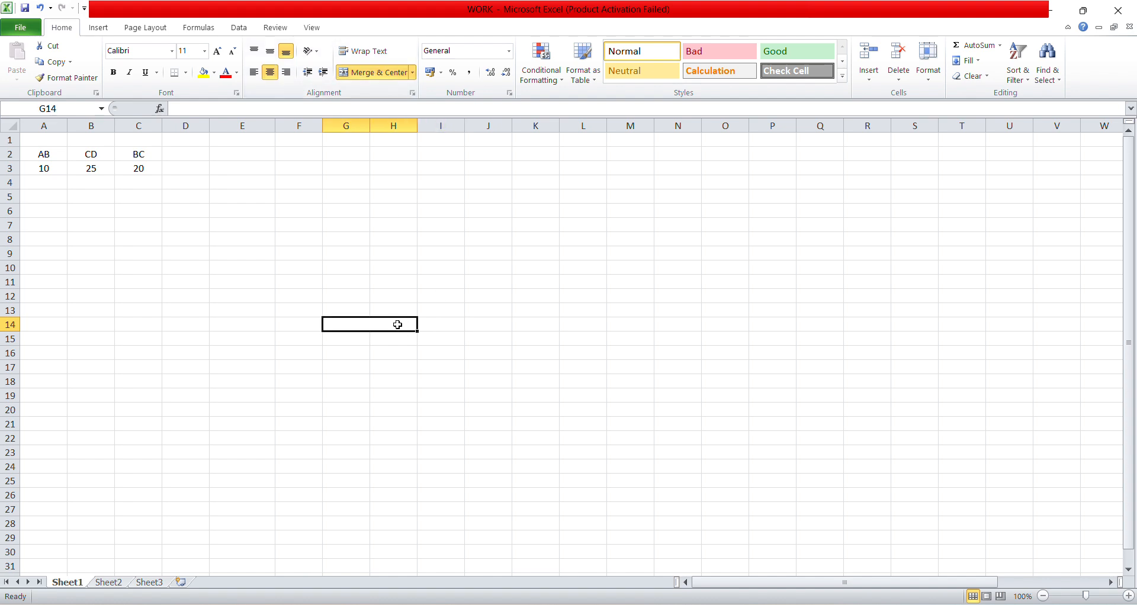
type("REALI")
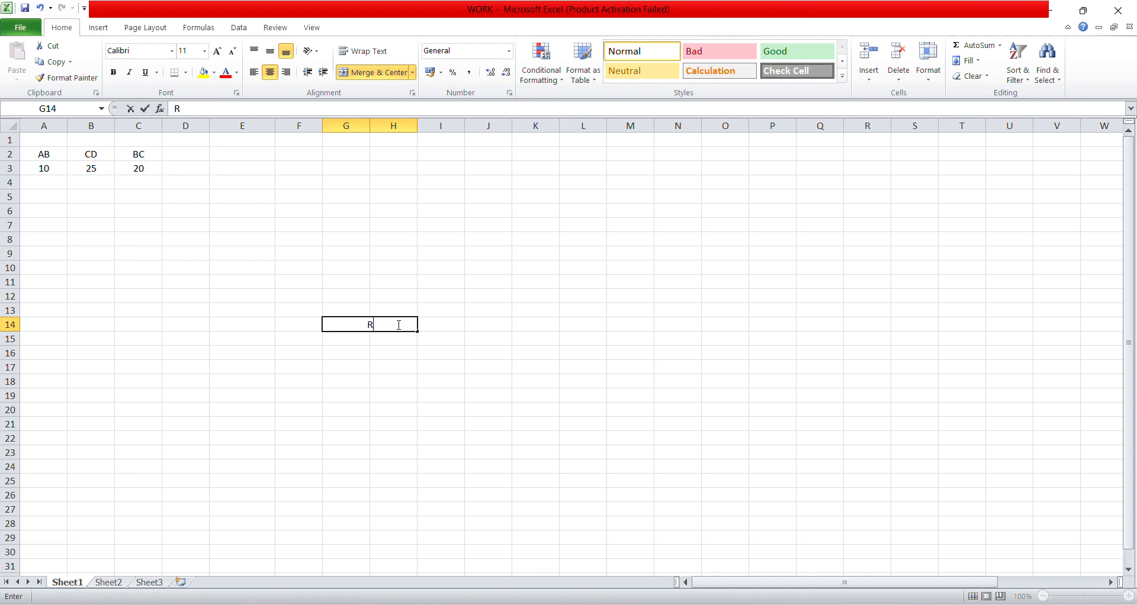
key("BackSpace")
key("BackSpace")
key("BackSpace")
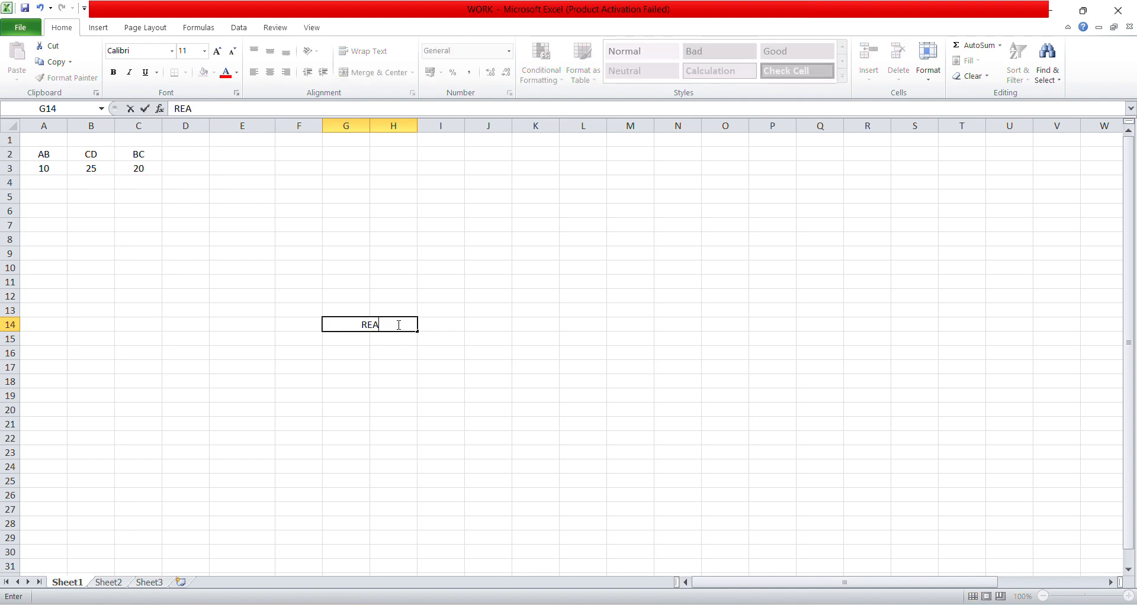
type("AL TIME")
left_click(447, 326)
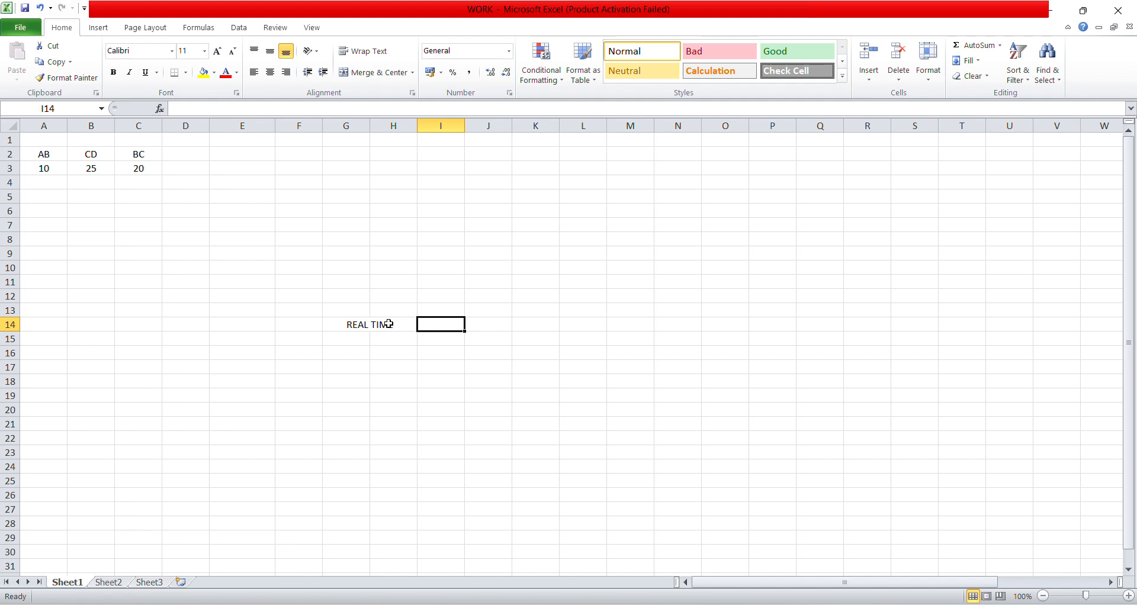
Toggle off Merge & Center over the range G14 to T14 to split the merged REAL TIME cell
scroll(388, 324, "down", 1)
scroll(389, 322, "up", 1)
left_click(359, 326)
left_click(431, 324)
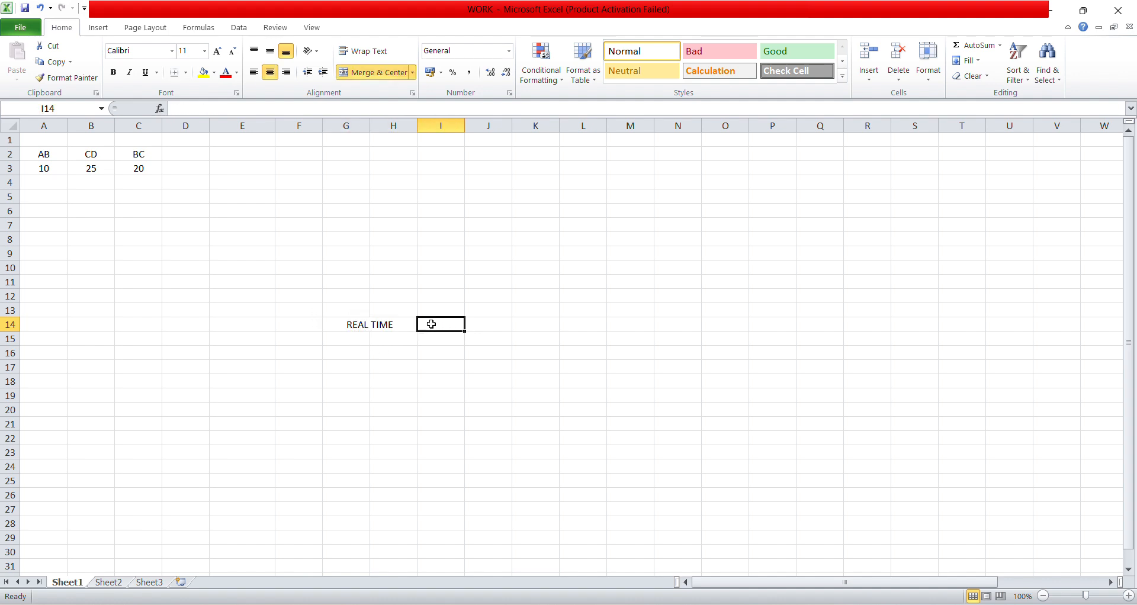
left_click_drag(346, 324, 942, 320)
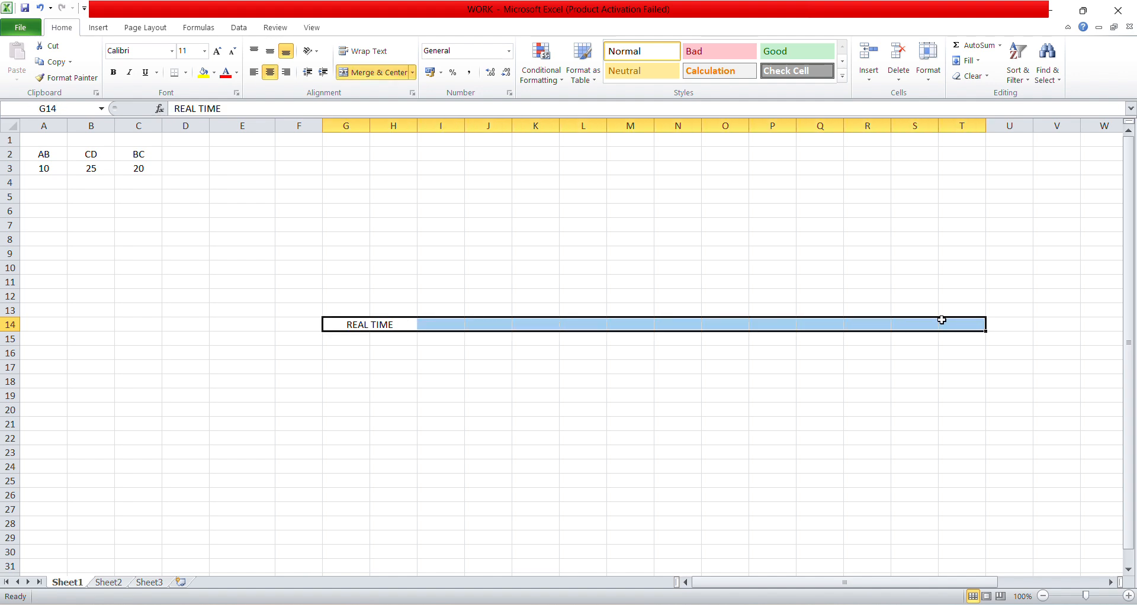
left_click(364, 72)
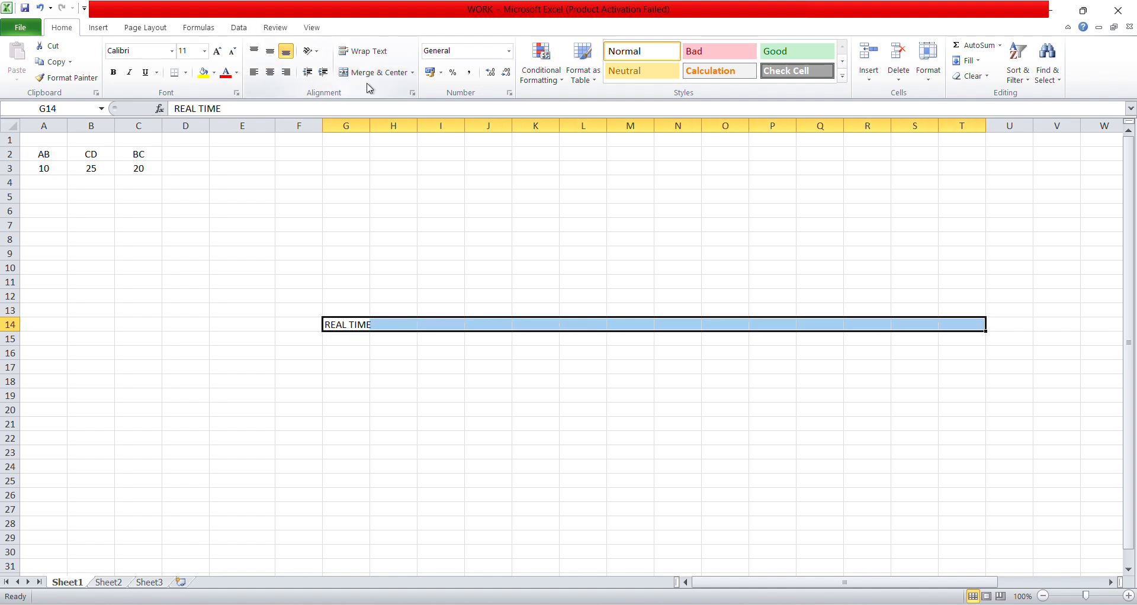
left_click(536, 350)
left_click(339, 326)
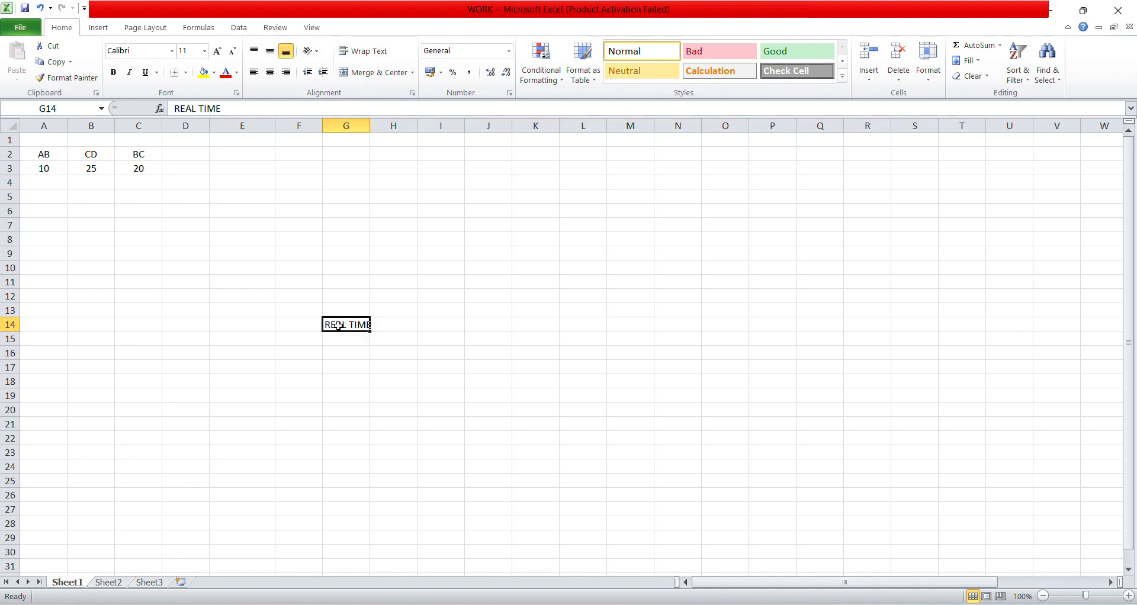
Merge and center the REAL TIME cell with its two neighbours across G14 to I14
left_click_drag(339, 326, 439, 321)
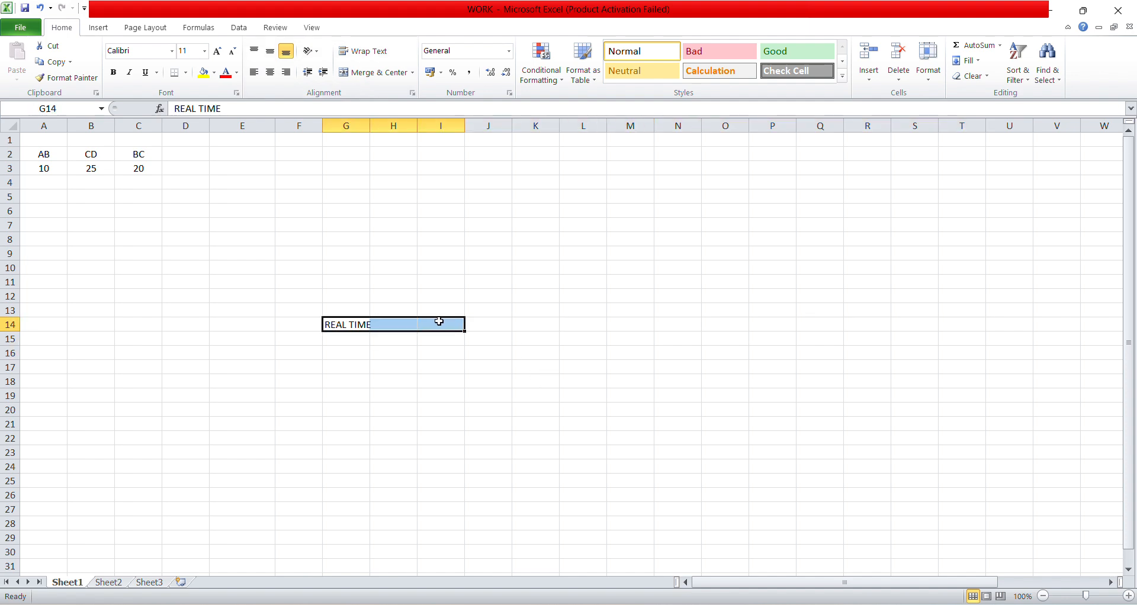
left_click(364, 72)
left_click(475, 372)
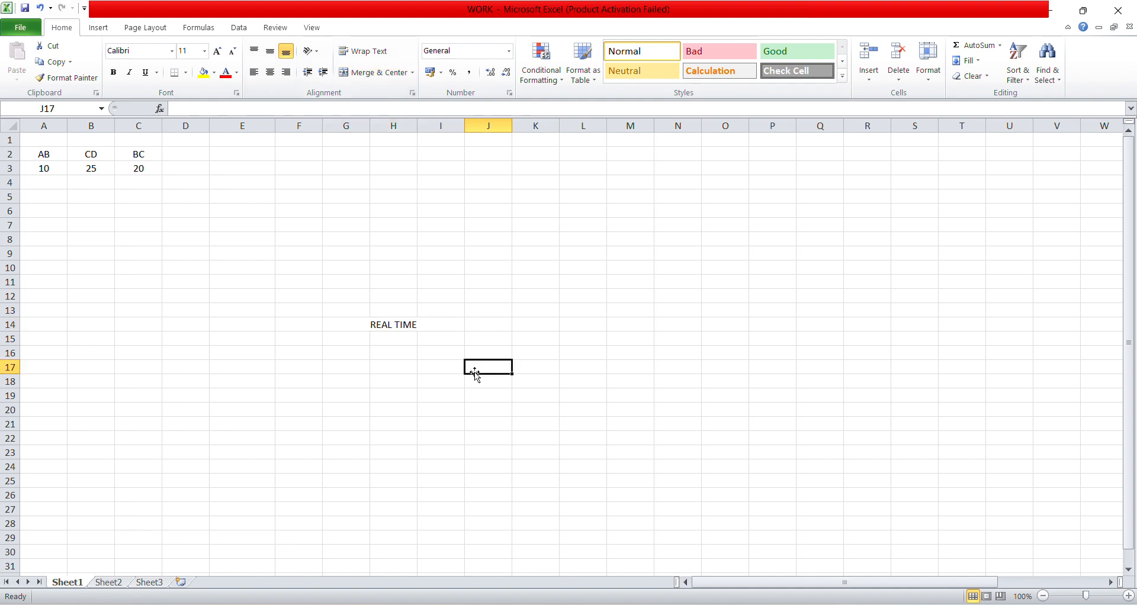
left_click(341, 329)
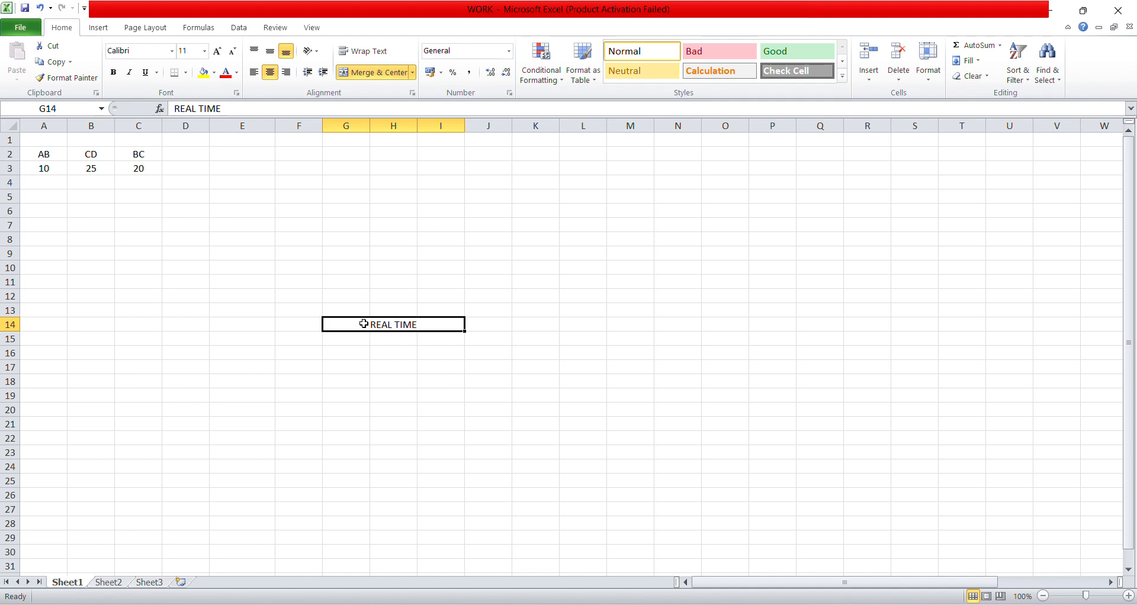
Widen the merge around REAL TIME by unmerging row 14's range F to M and merging and centering it as one cell
left_click_drag(277, 327, 635, 320)
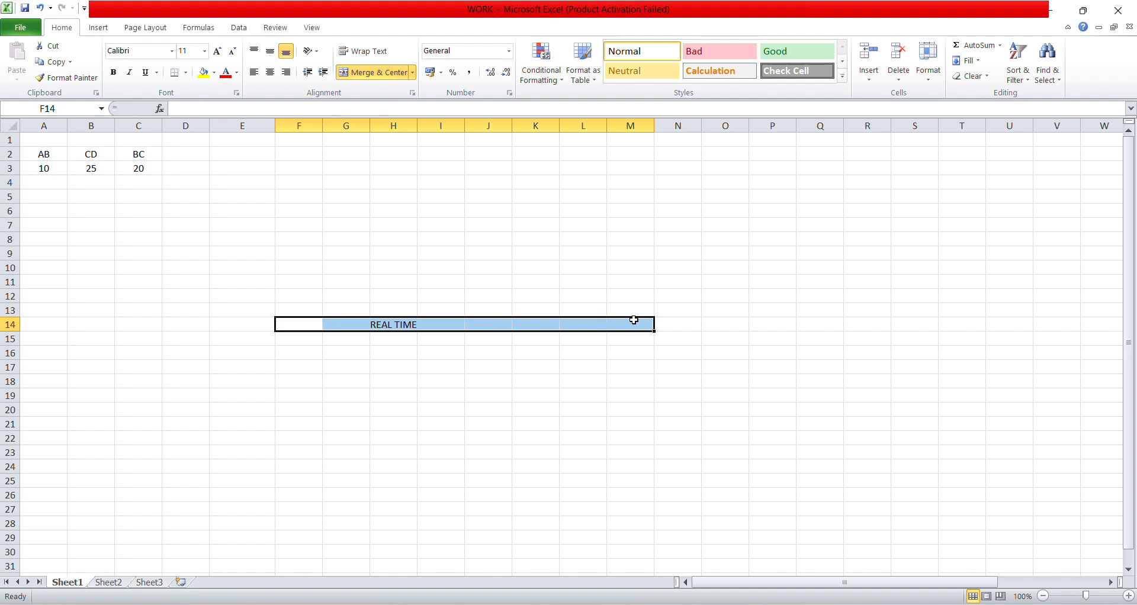
left_click(385, 74)
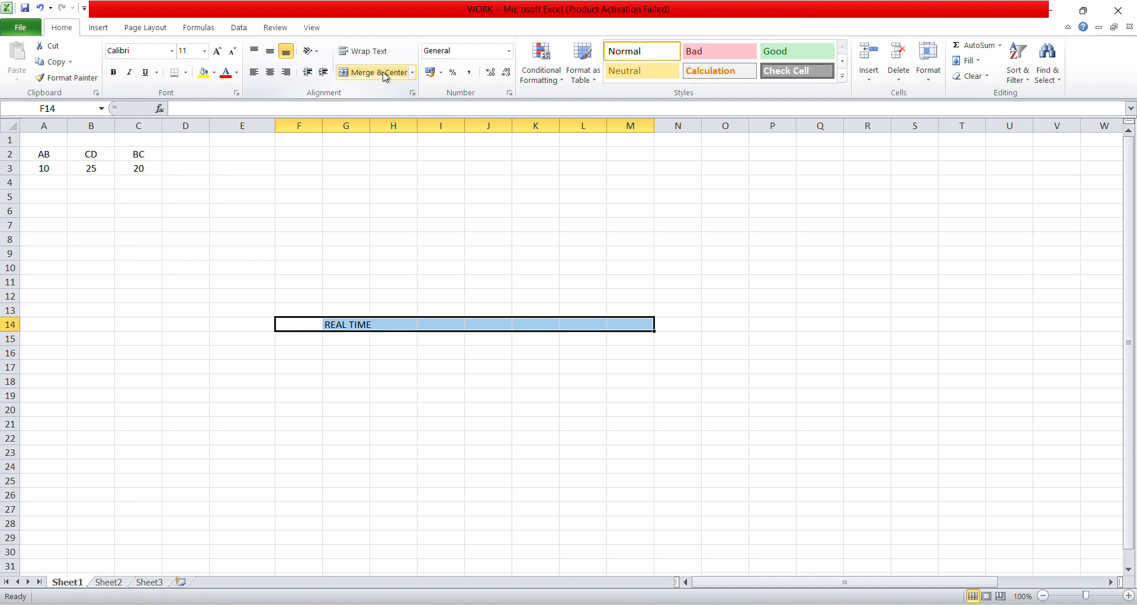
left_click(357, 74)
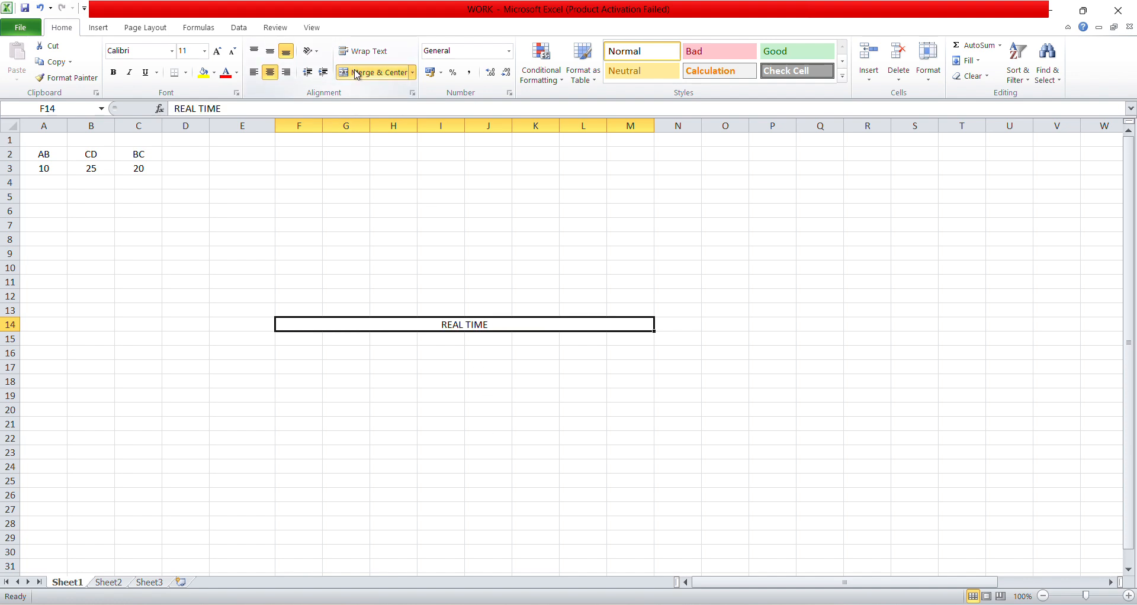
left_click(592, 379)
Unmerge the REAL TIME cell spanning F14 to M14 with the Unmerge Cells option
left_click(306, 326)
left_click(412, 73)
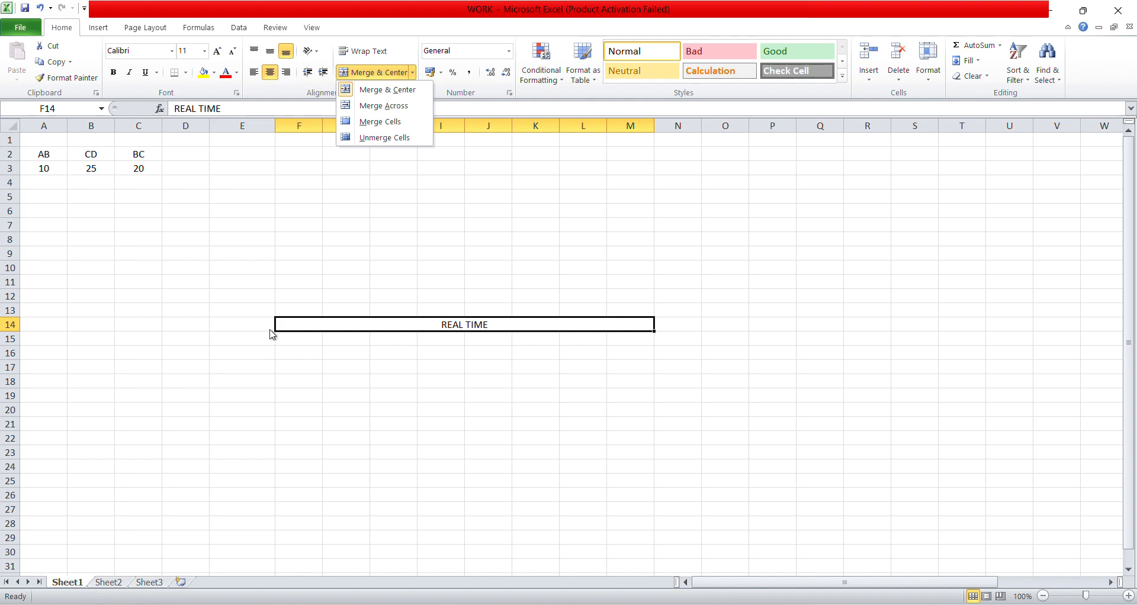
left_click(401, 321)
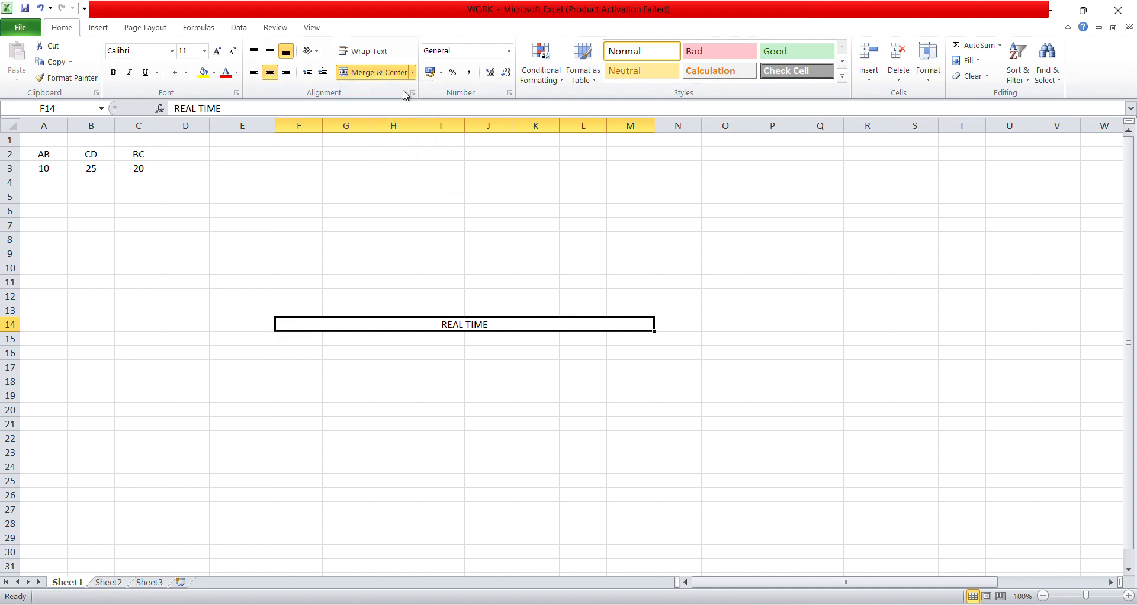
left_click(413, 73)
left_click(402, 137)
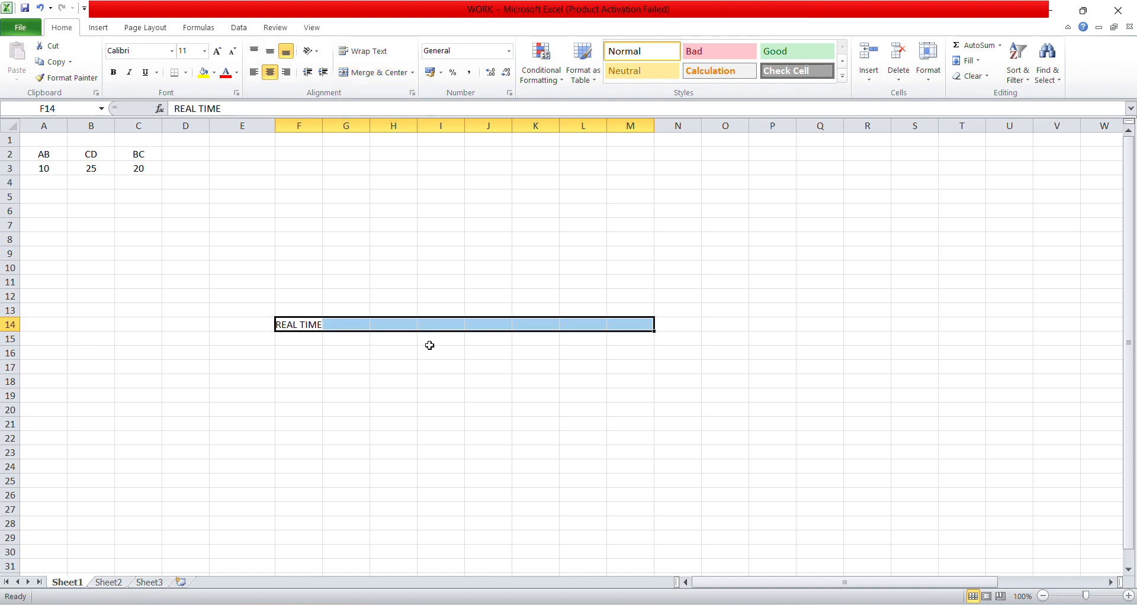
left_click(431, 383)
left_click(294, 326)
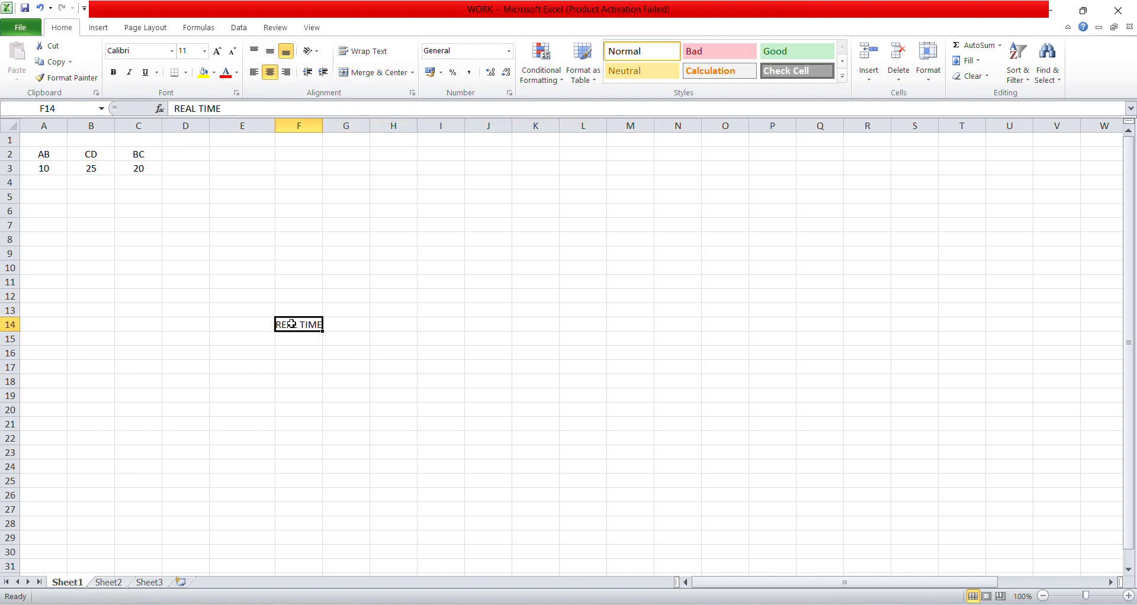